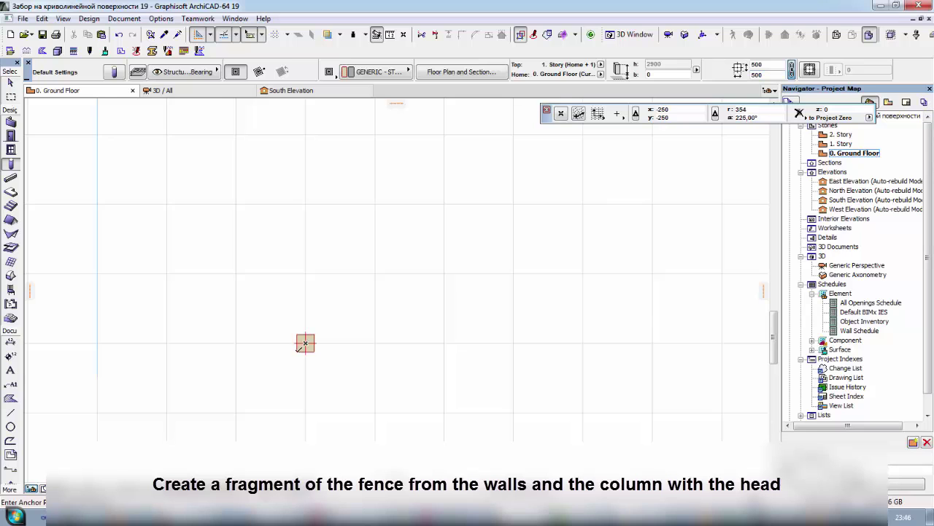
Set the default wall's reference line offset to 200 mm for a 400 mm thick wall.
scroll(298, 348, "up", 1)
left_click(10, 121)
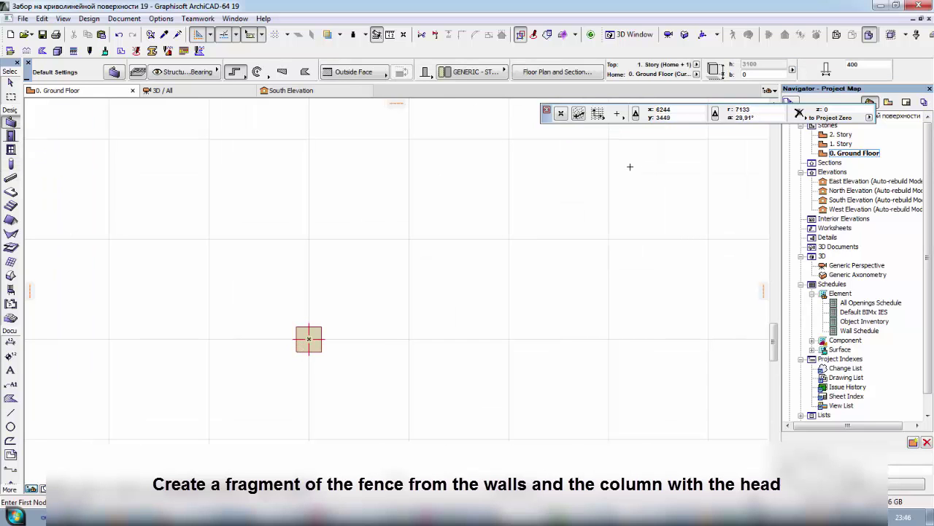
left_click(114, 72)
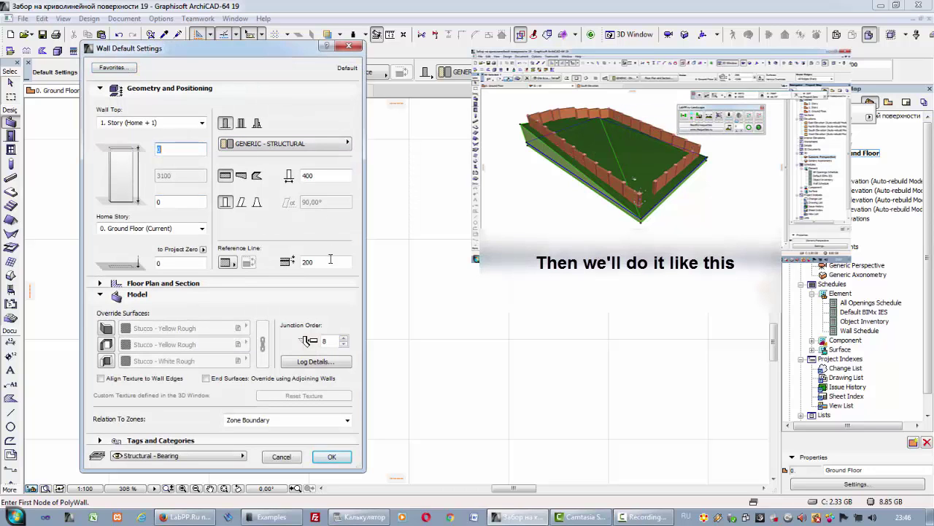
left_click_drag(329, 261, 300, 262)
key("Return")
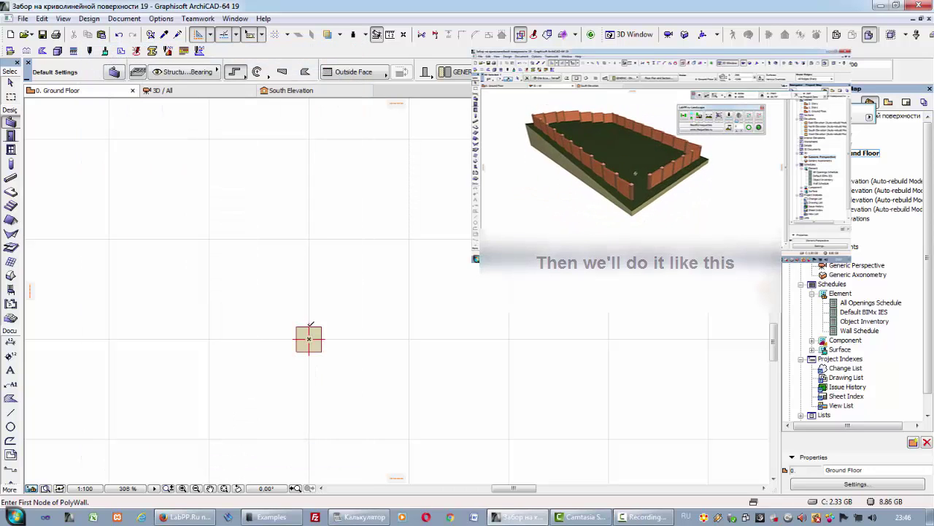
Draw a straight 3000 mm wall running vertically up the plan at 90° from the middle of the column's upper side.
left_click(308, 335)
middle_click_drag(313, 236, 333, 342)
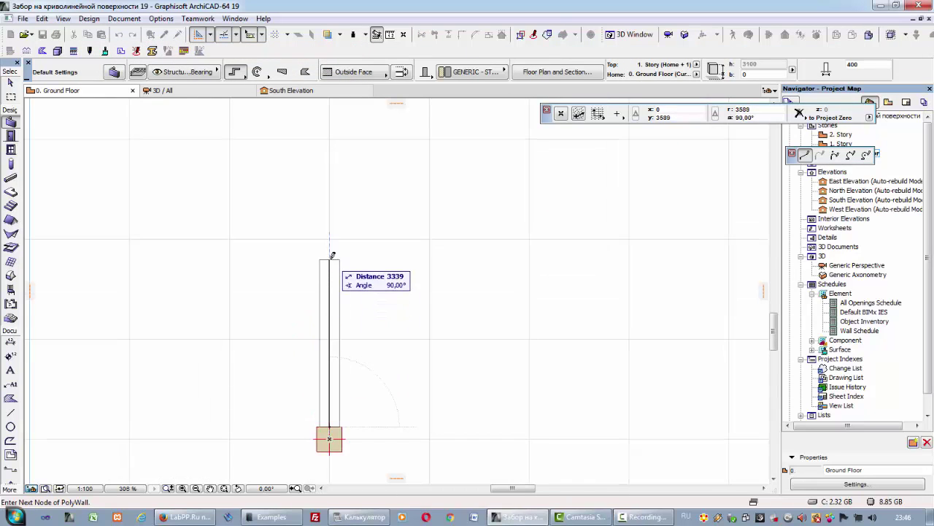
type("3000")
key("Return")
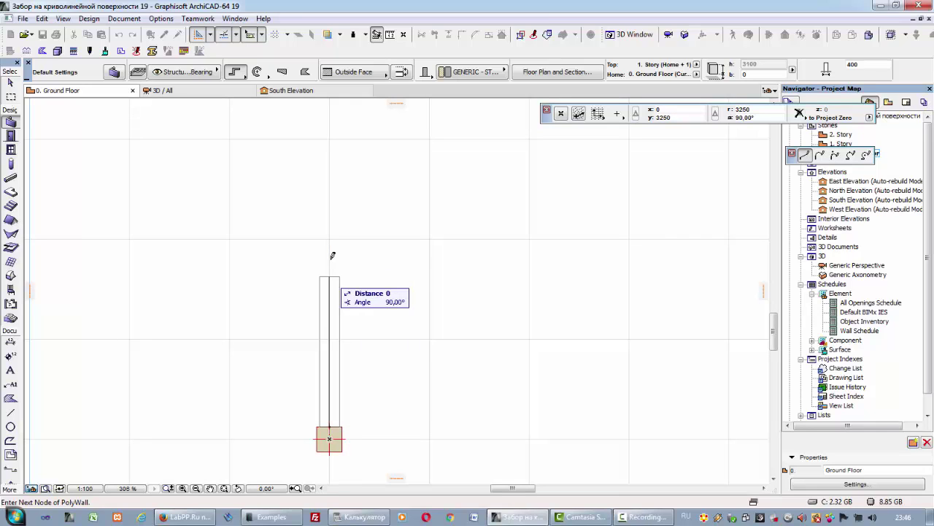
left_click(330, 274)
scroll(287, 264, "down", 2)
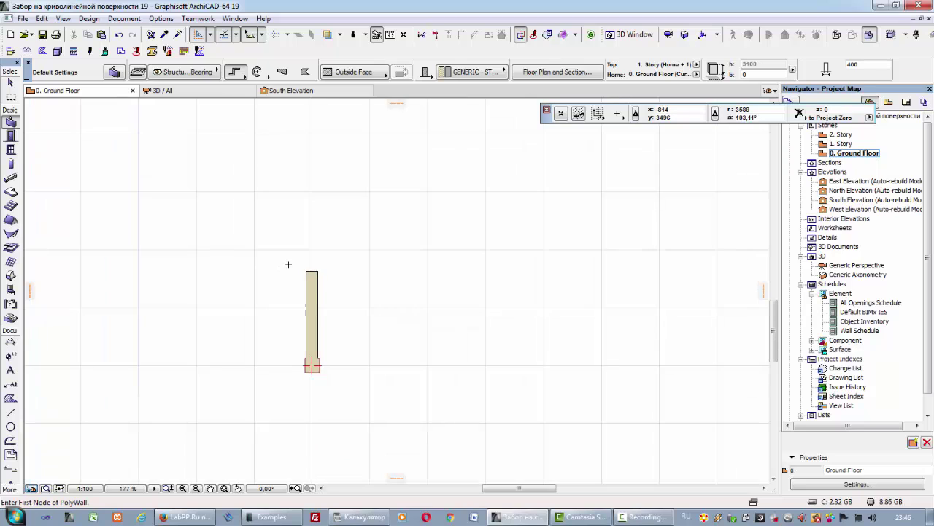
In the 3D view, lower the wall's top to a height of about 2762 mm, slightly below the column's top.
key("F3")
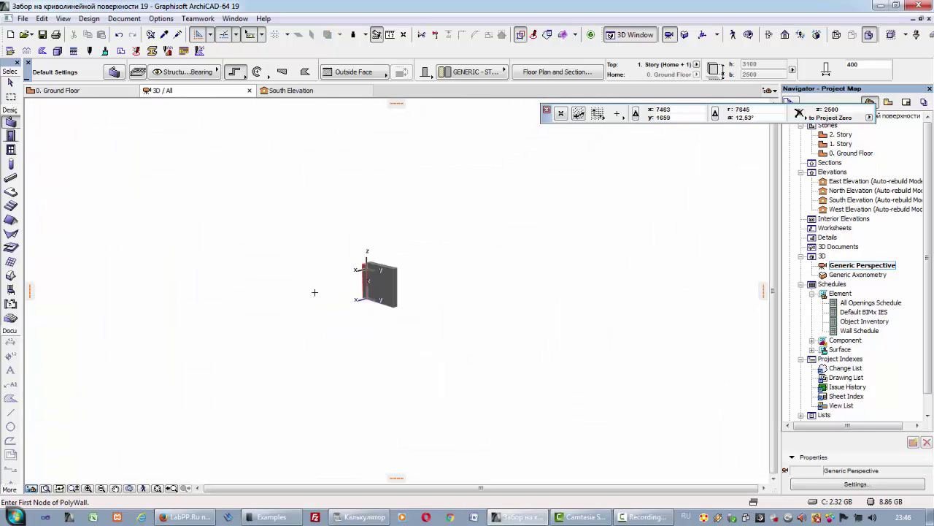
left_click(429, 285)
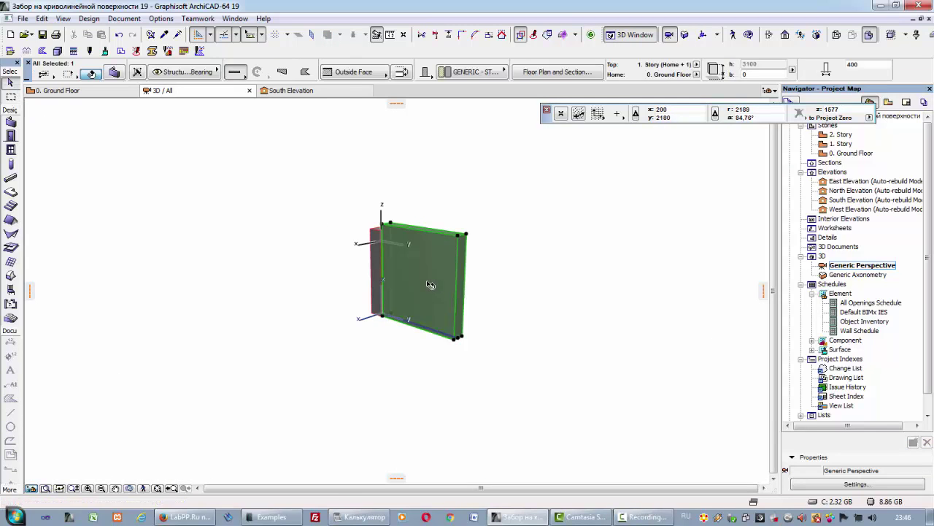
left_click(387, 225)
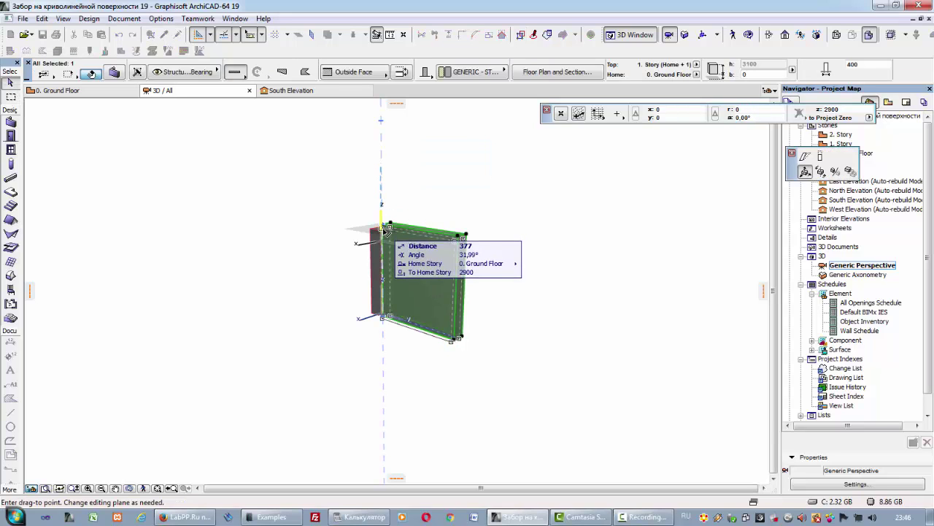
left_click(821, 157)
scroll(381, 234, "up", 2)
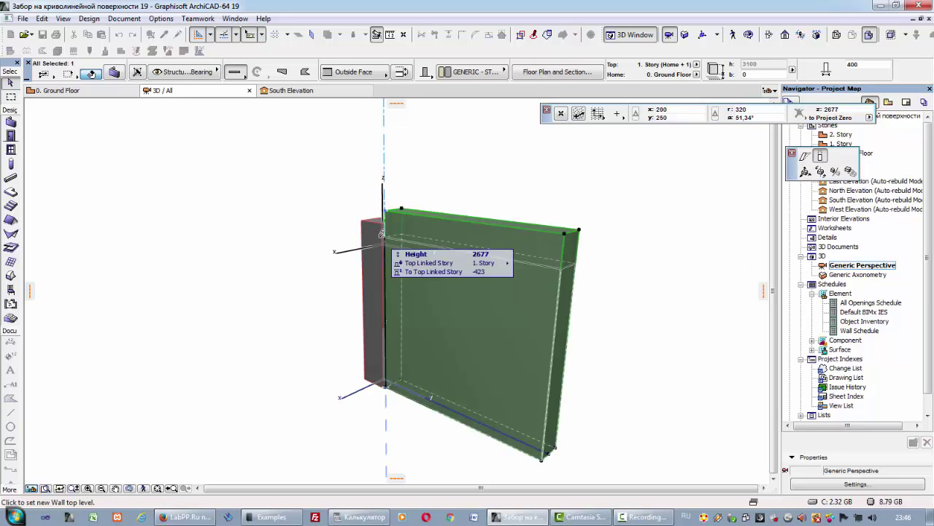
left_click(385, 235)
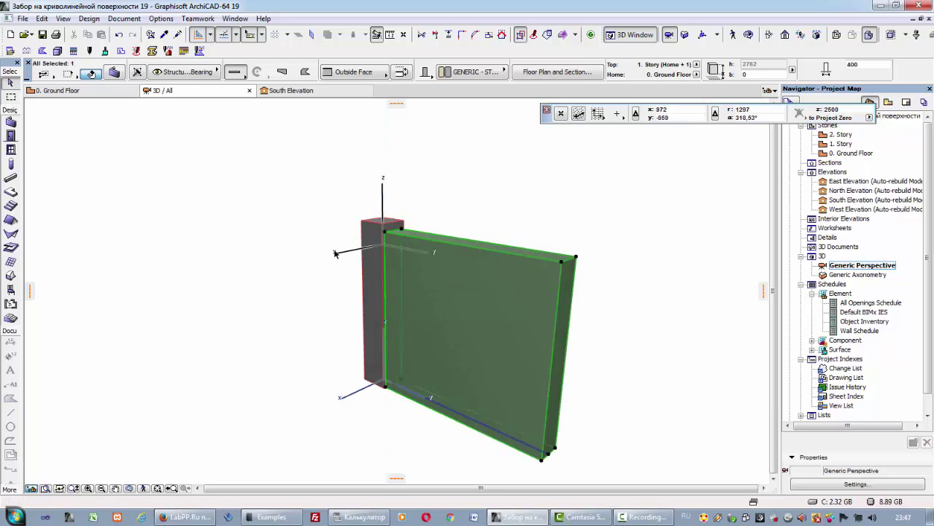
left_click(308, 222)
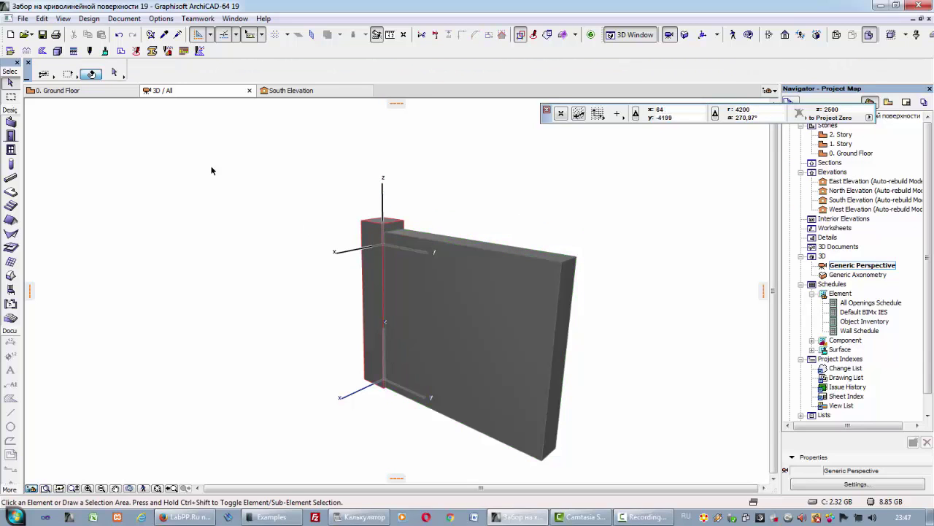
Override all the wall's surfaces with the linked Brick - Red material.
left_click(419, 306)
left_click(114, 74)
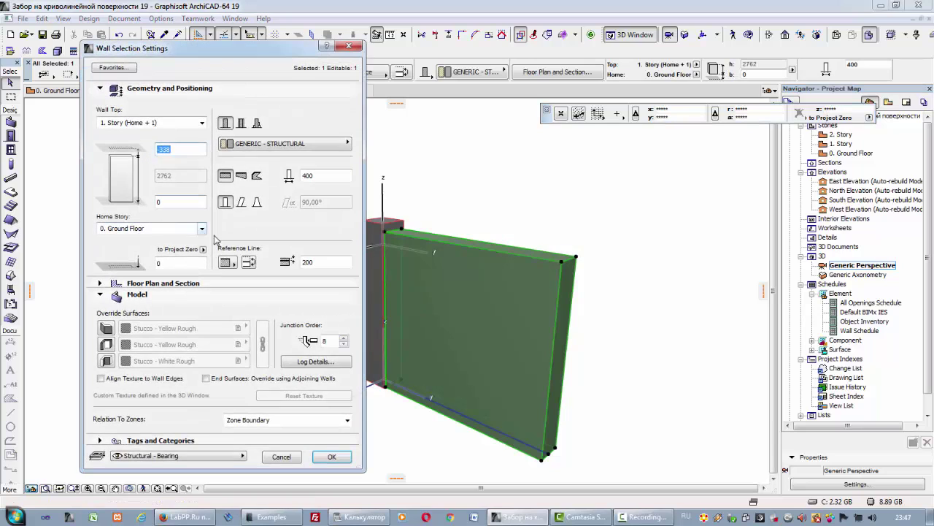
left_click(107, 328)
left_click(108, 344)
left_click(107, 361)
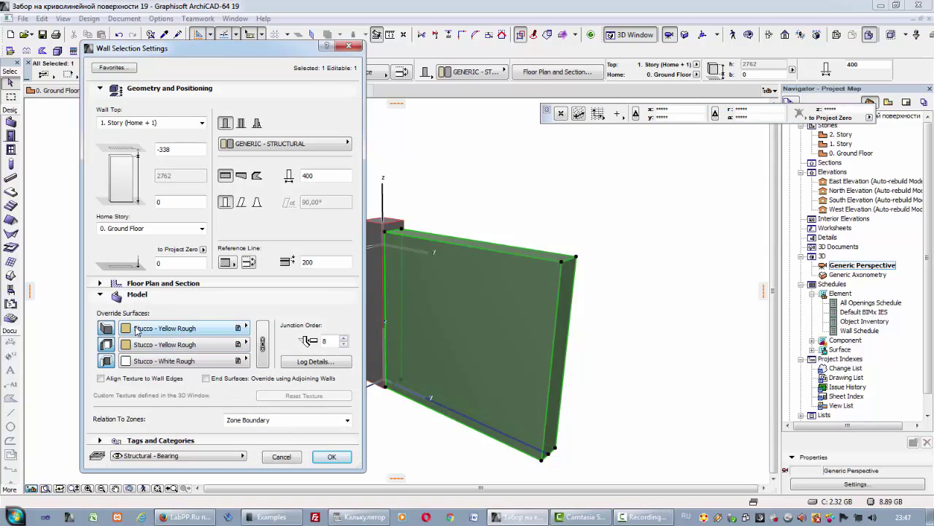
left_click(139, 328)
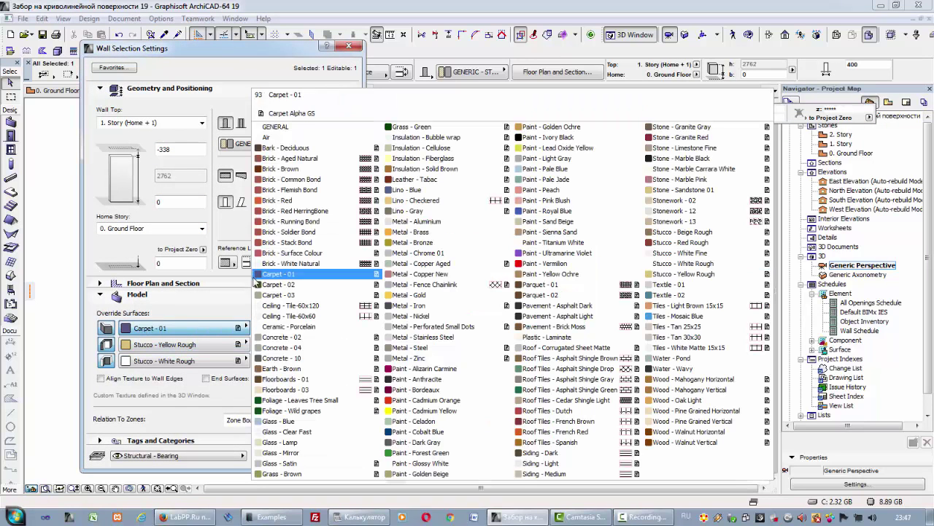
left_click(279, 200)
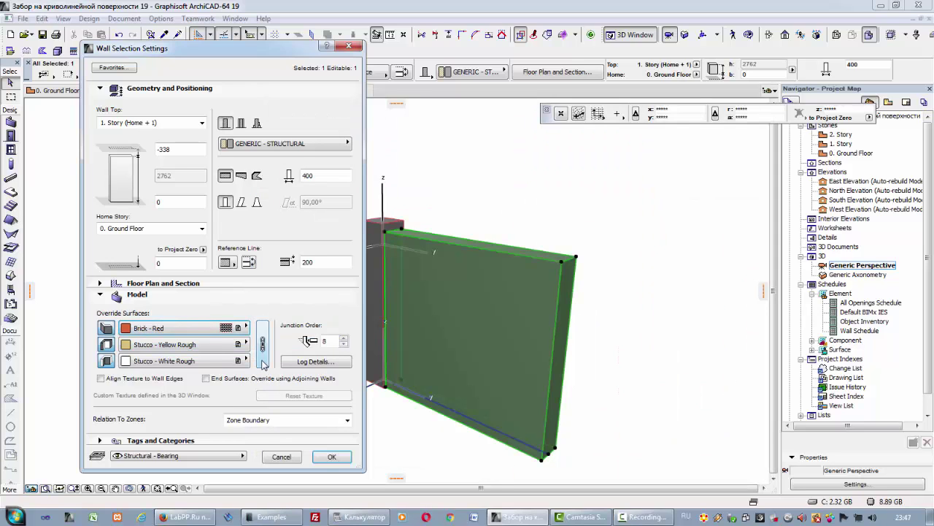
left_click(264, 363)
left_click(329, 455)
Override the column's surface with the Brick - Brown material.
left_click(376, 295)
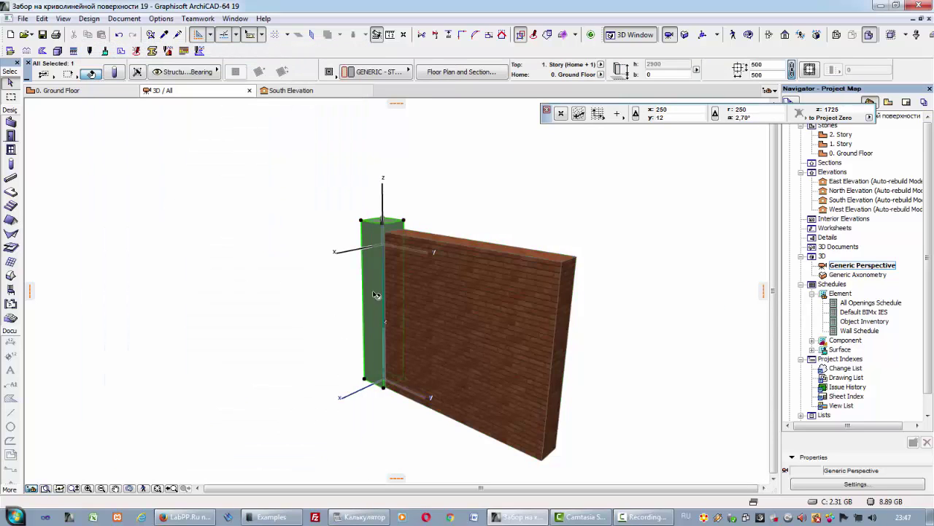
left_click(118, 73)
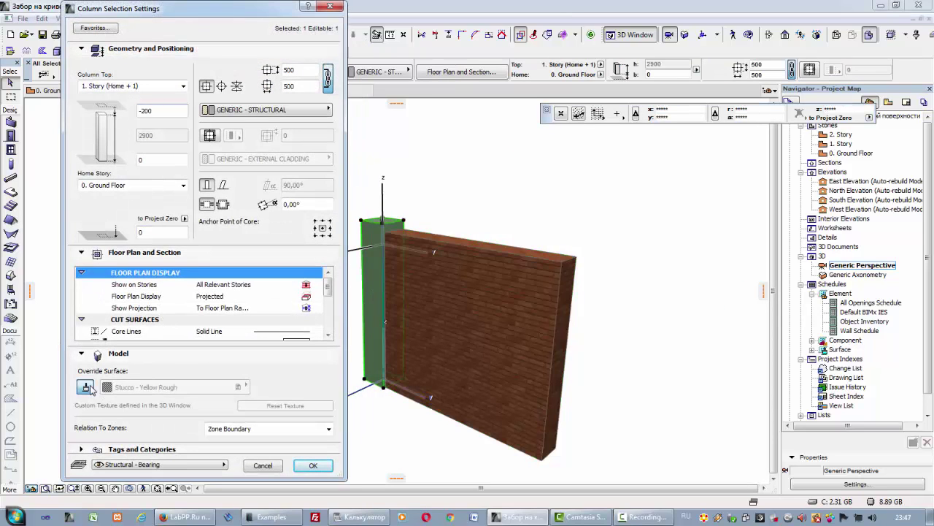
left_click(86, 387)
left_click(175, 386)
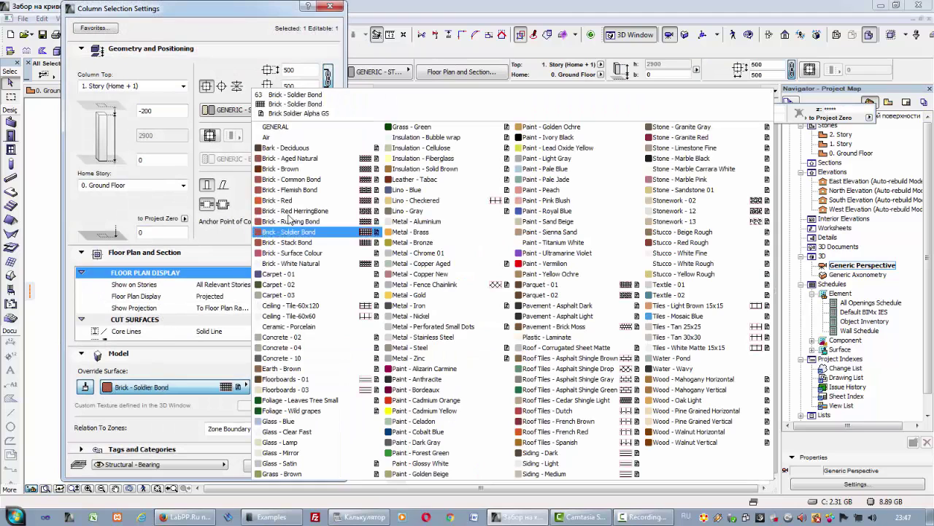
left_click(285, 169)
left_click(312, 464)
left_click(230, 306)
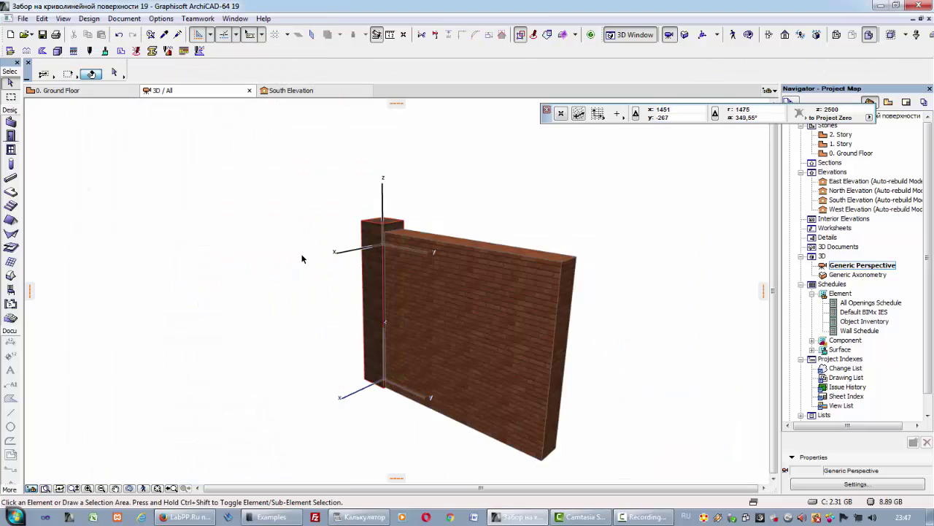
On the ground floor plan, draw a multi-plane roof with its pivot polygon along the column's four corners.
key("F2")
scroll(313, 350, "up", 10)
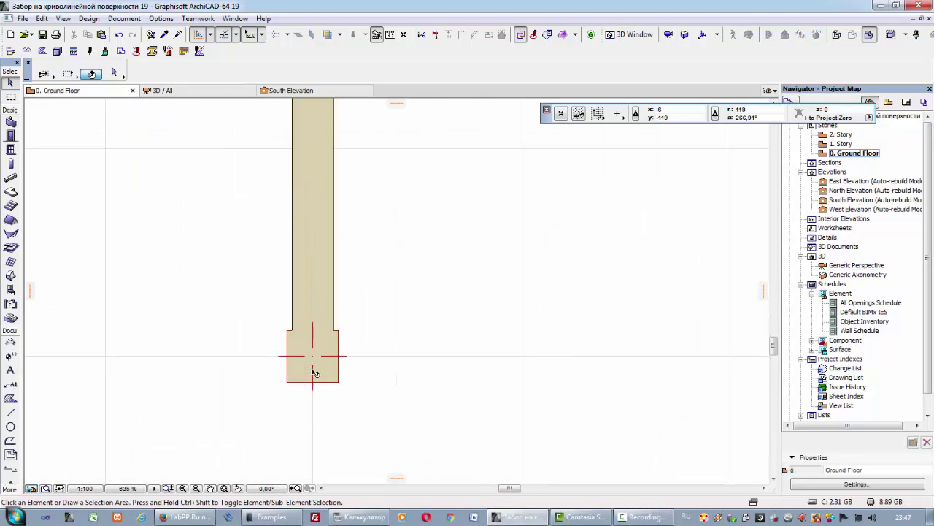
left_click(12, 225)
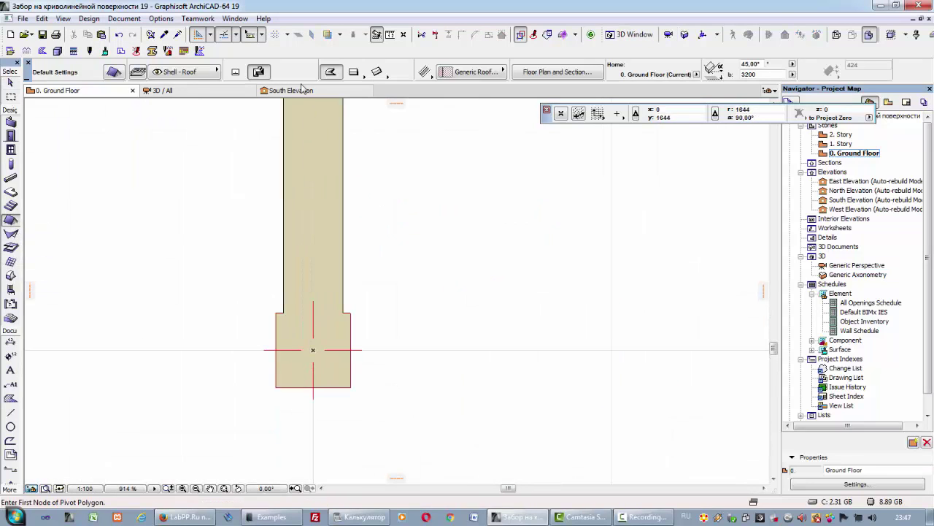
left_click(276, 386)
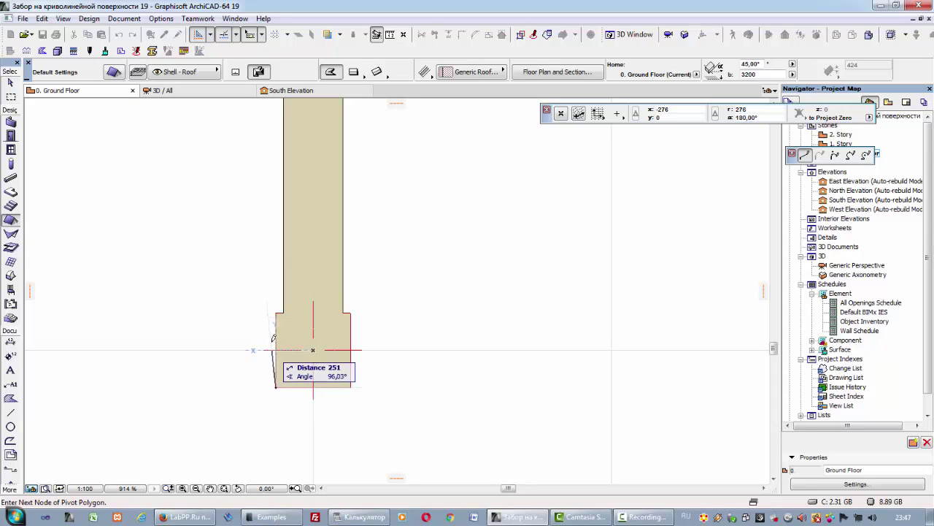
left_click(276, 312)
left_click(351, 313)
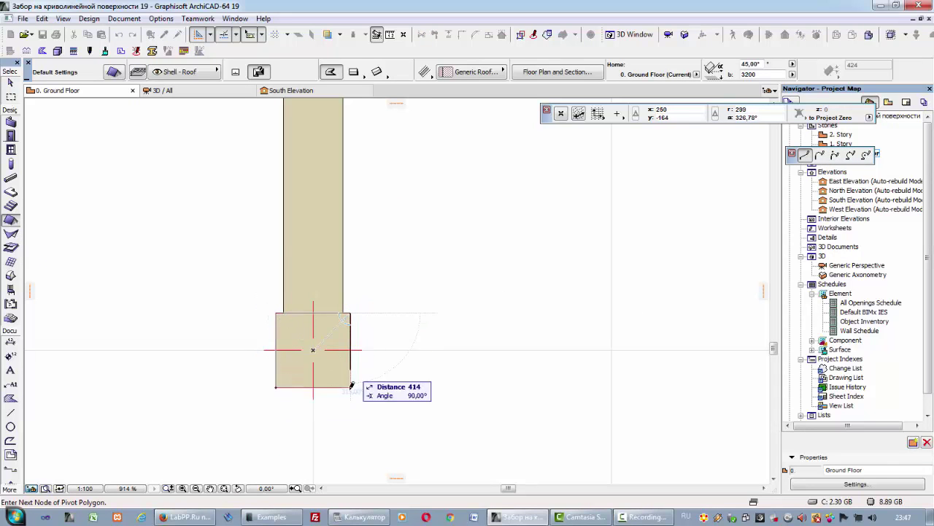
left_click(351, 386)
left_click(277, 386)
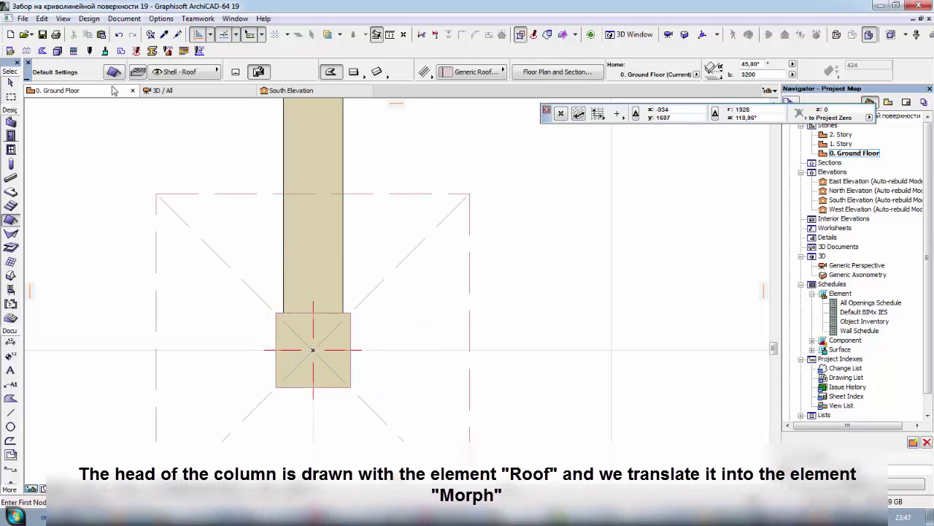
Set the eaves overhang offset of the roof over the column to 30 mm.
left_click(11, 83)
left_click(157, 195)
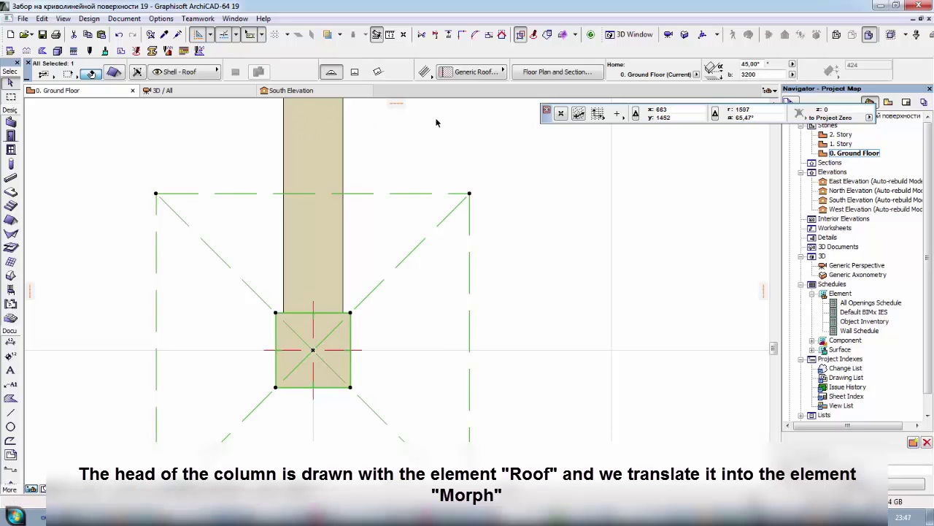
key("ctrl+t")
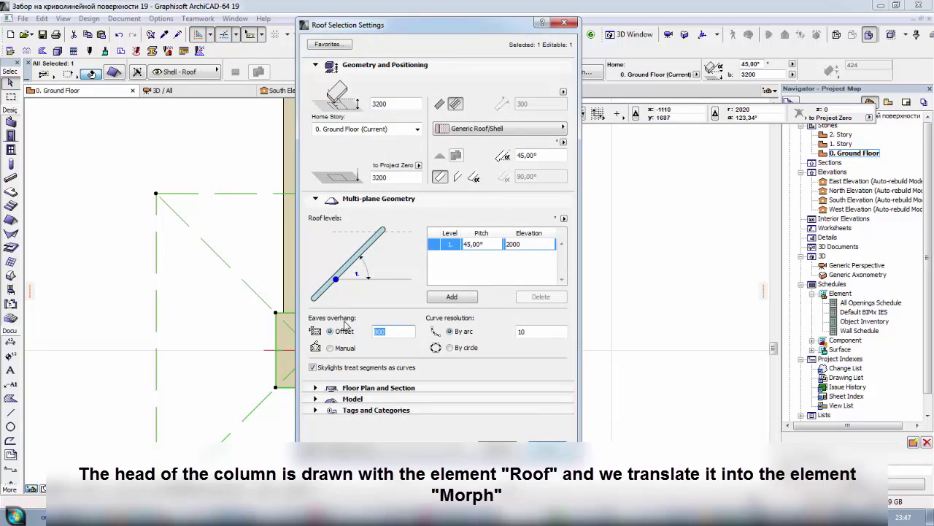
type("30")
left_click(541, 447)
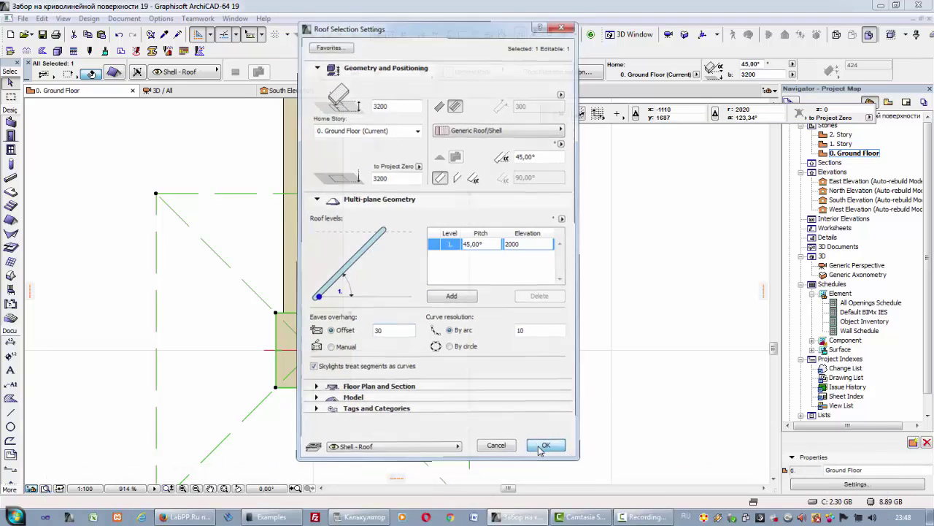
left_click(520, 226)
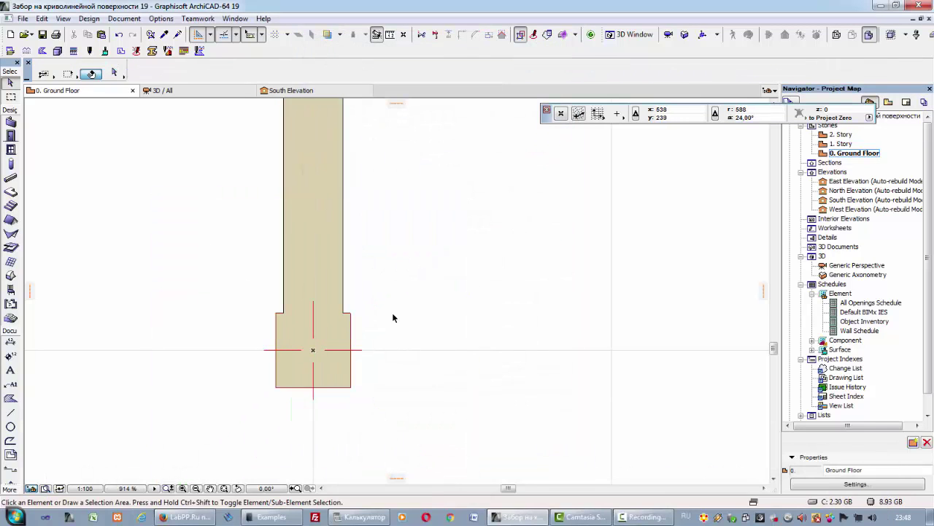
Move the pyramid roof vertically down in the 3D view so that it sits on the column's top.
key("F3")
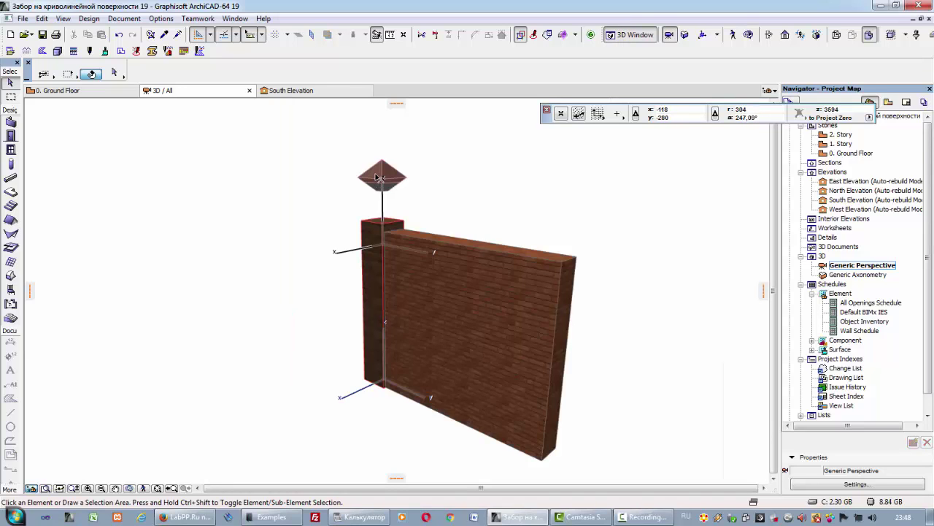
scroll(364, 212, "up", 5)
left_click(447, 202)
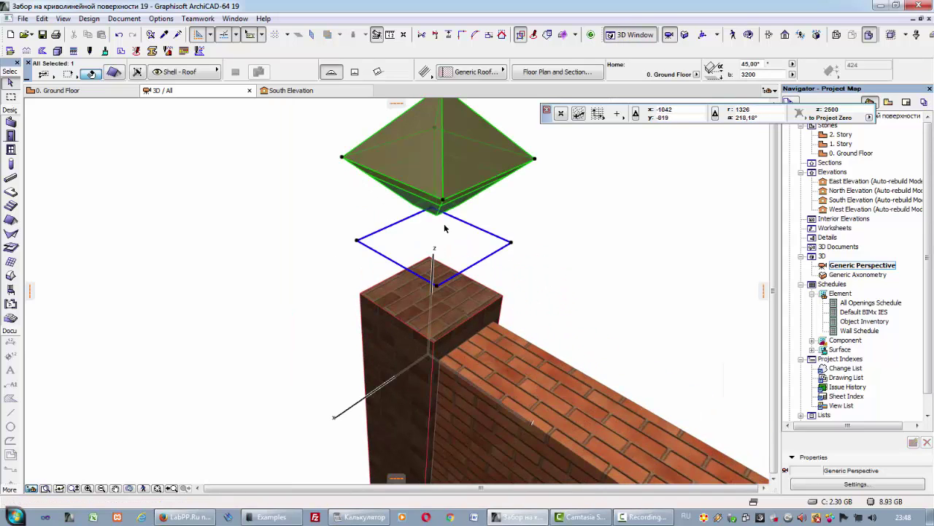
left_click(447, 201)
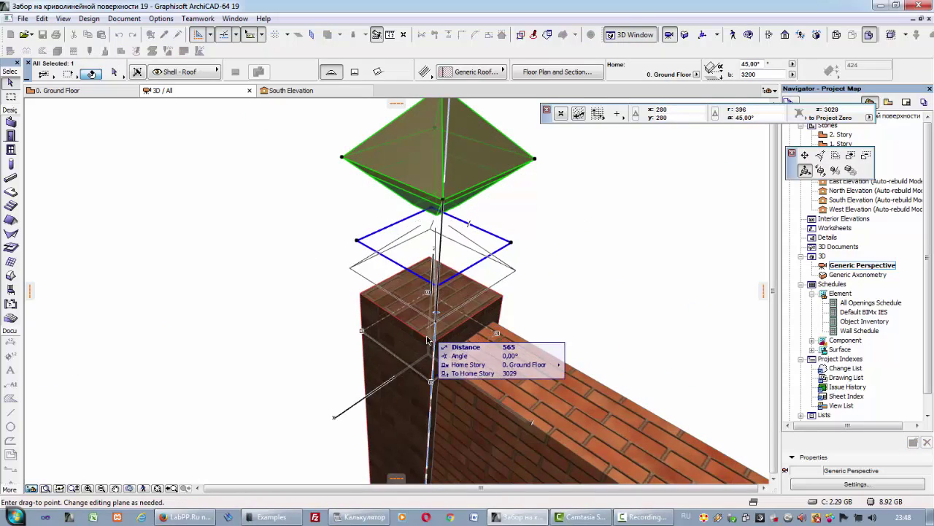
left_click(363, 298)
Group the column with its roof-shaped head in the 3D view.
middle_click_drag(330, 347, 459, 294, "shift")
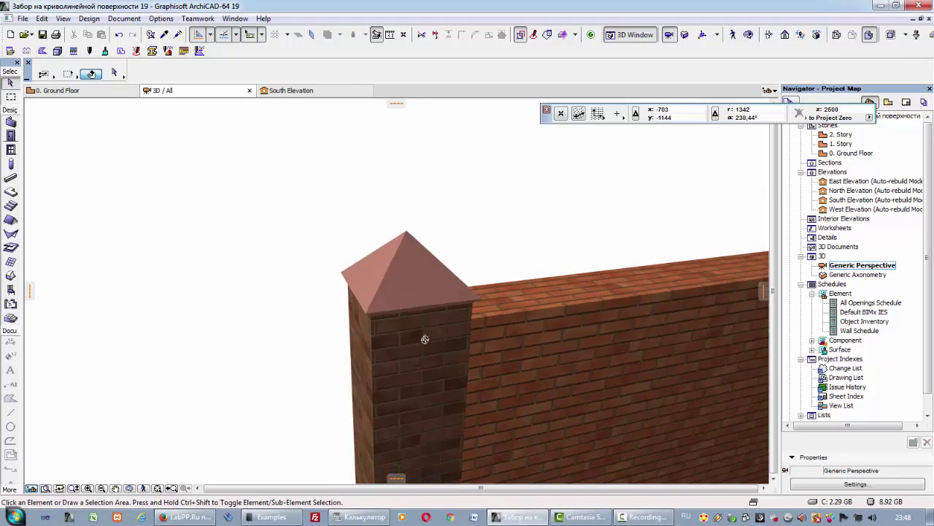
scroll(425, 339, "down", 3)
left_click(392, 350)
left_click(394, 270, "shift")
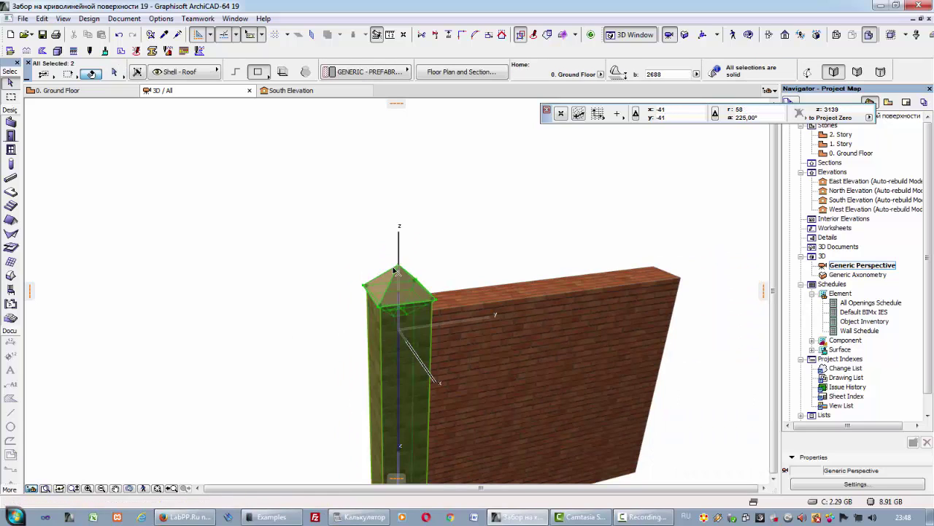
left_click(88, 20)
mouse_move(65, 20)
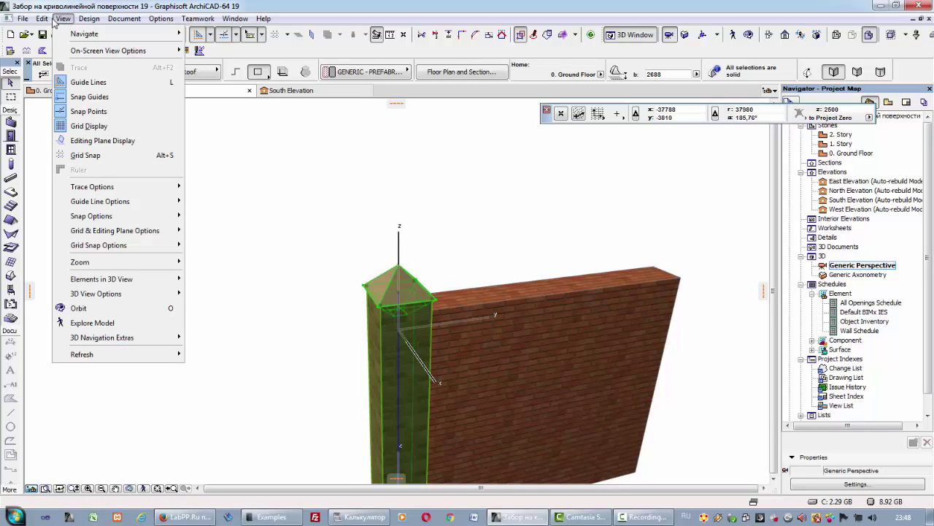
mouse_move(234, 200)
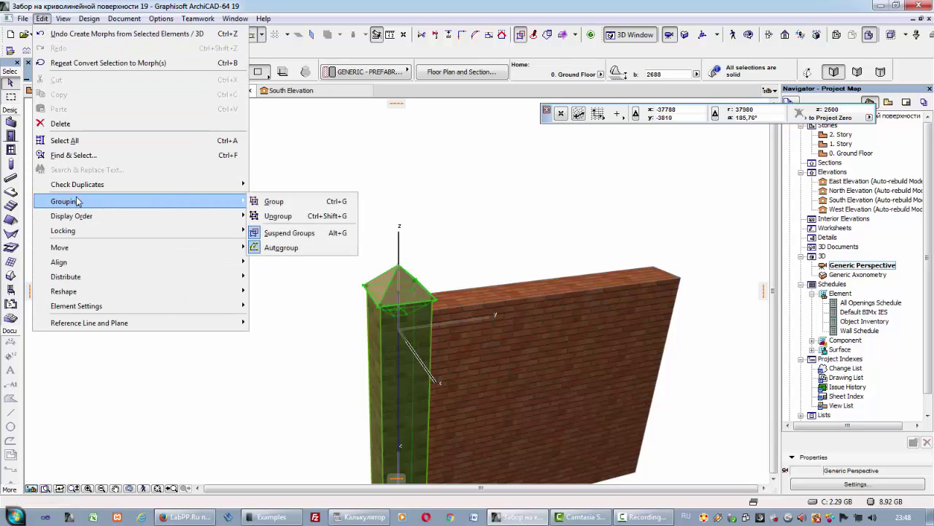
left_click(268, 204)
Turn off Suspend Groups and group the brick wall with the already grouped column and head.
left_click(566, 348)
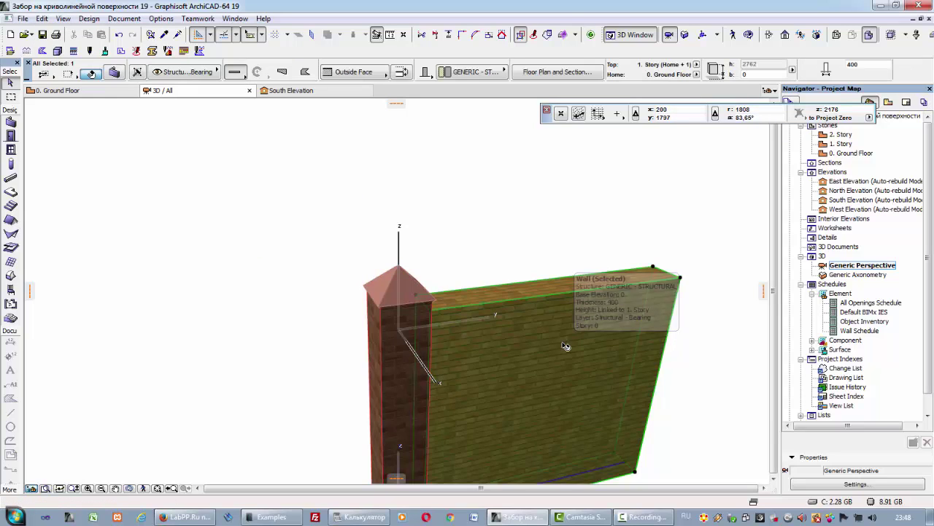
left_click(42, 18)
mouse_move(87, 201)
left_click(181, 233)
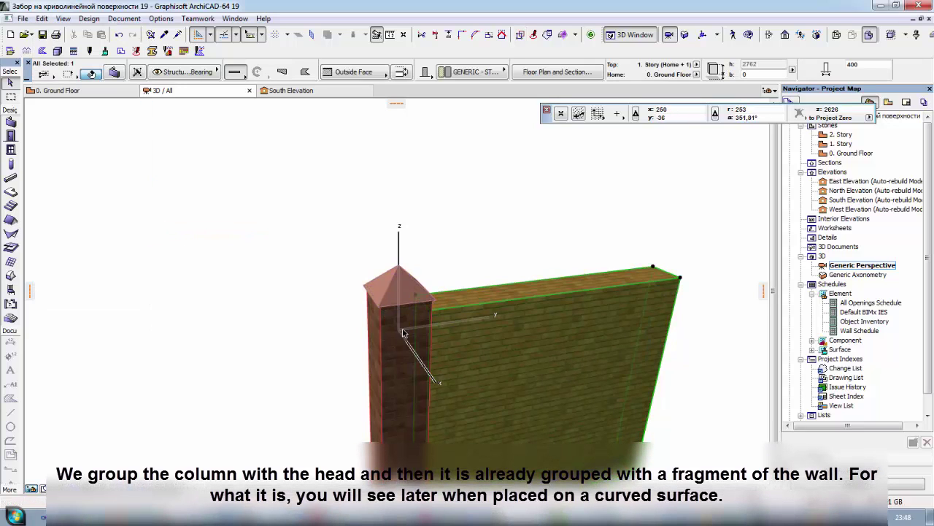
left_click(393, 296, "shift")
left_click(42, 18)
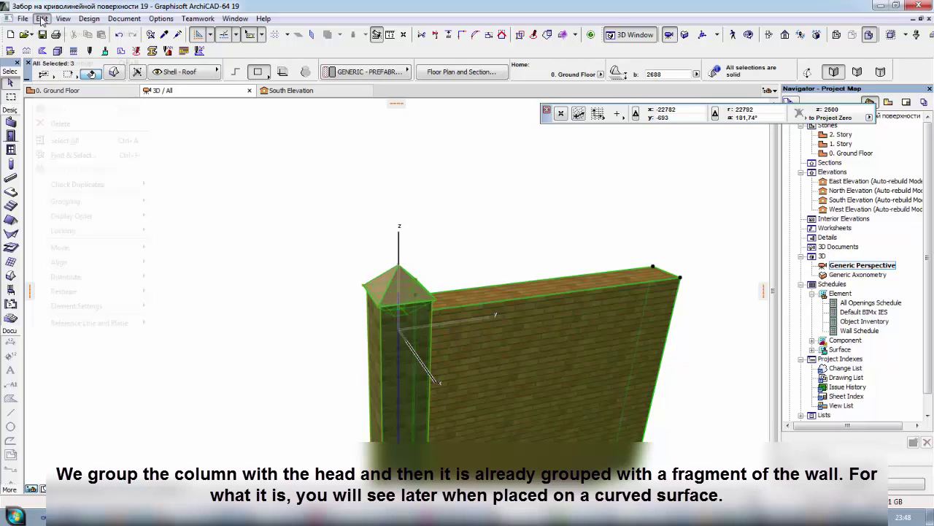
mouse_move(80, 201)
left_click(170, 202)
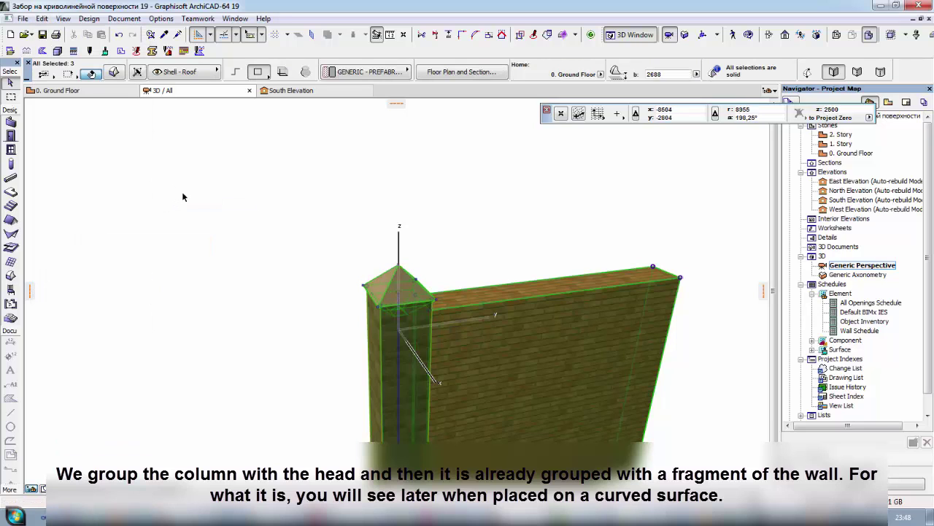
On the ground floor plan, draw a rectangular terrain mesh 25000 mm wide with the fence fragment inside its lower-left corner.
key("F2")
scroll(246, 268, "down", 6)
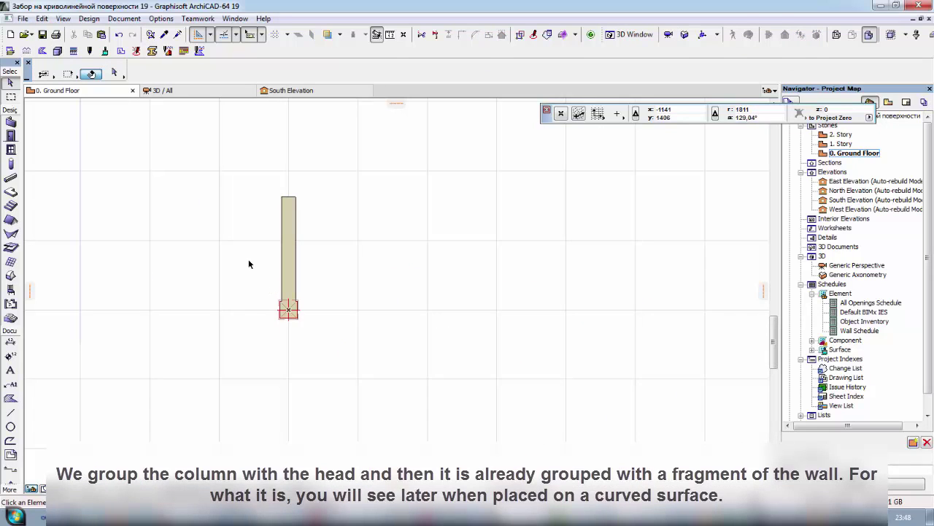
middle_click_drag(229, 248, 225, 278)
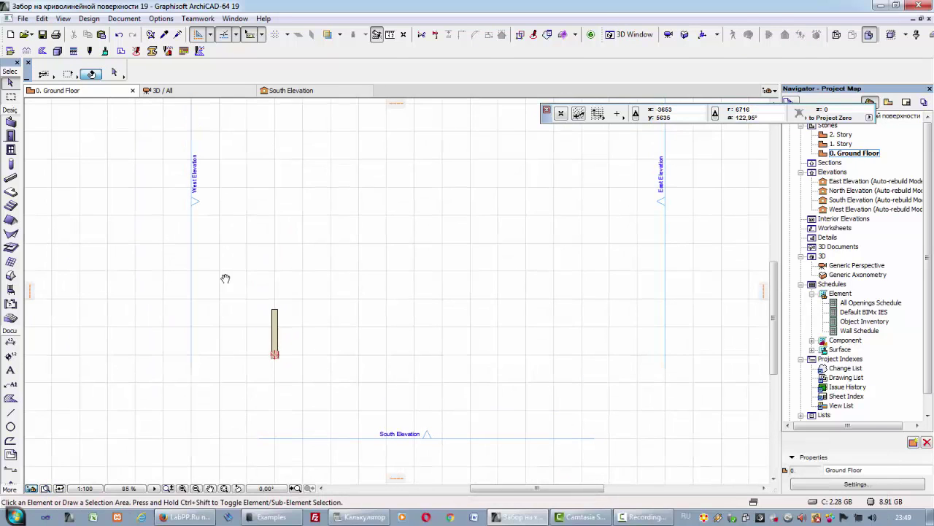
left_click(10, 317)
left_click(251, 381)
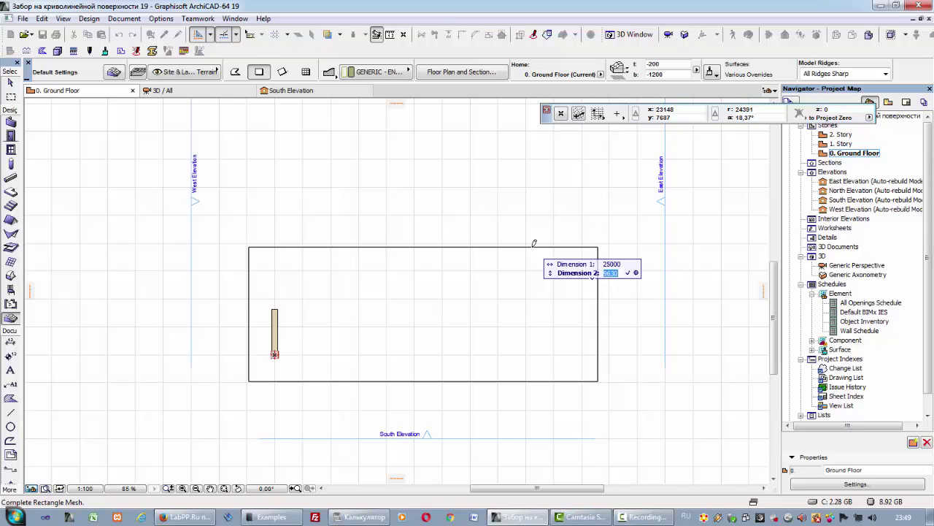
key("Return")
scroll(462, 240, "down", 5)
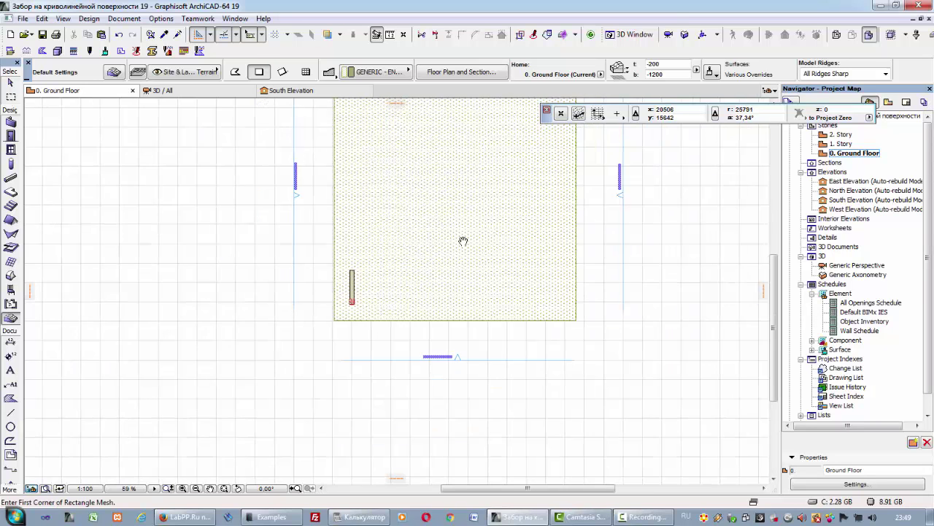
Start the fence contour polyline at the column's centre, up along the wall to near the mesh's upper edge, and add a second corner across the top.
left_click(10, 82)
left_click(10, 440)
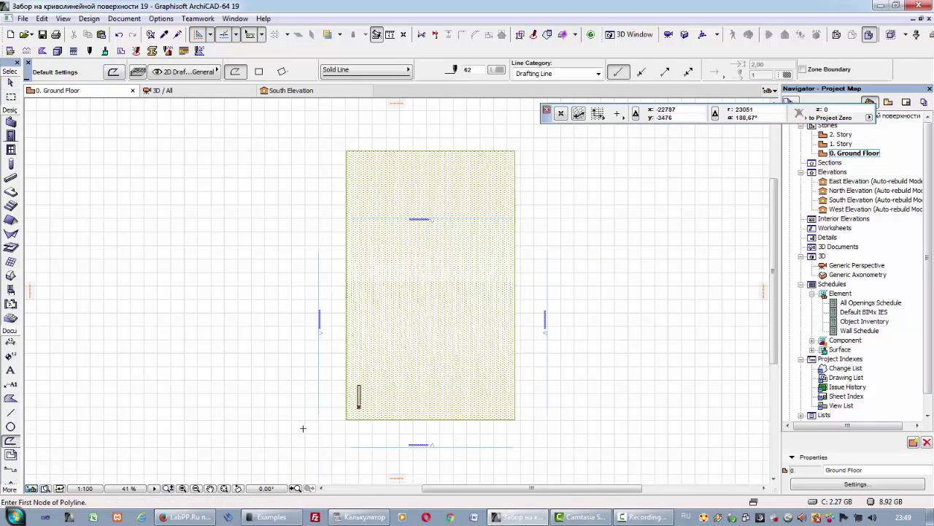
scroll(371, 410, "up", 4)
left_click(326, 395)
scroll(343, 307, "down", 4)
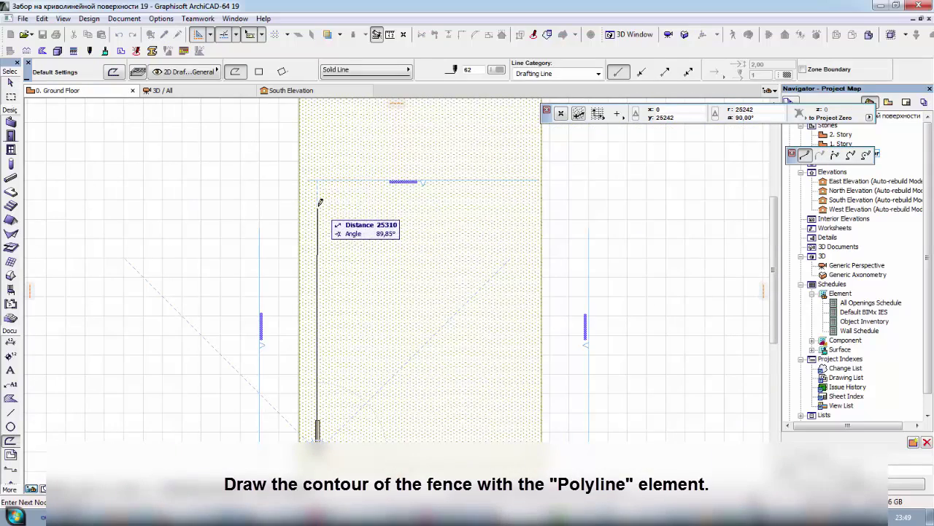
scroll(320, 150, "up", 3)
middle_click_drag(320, 150, 319, 315)
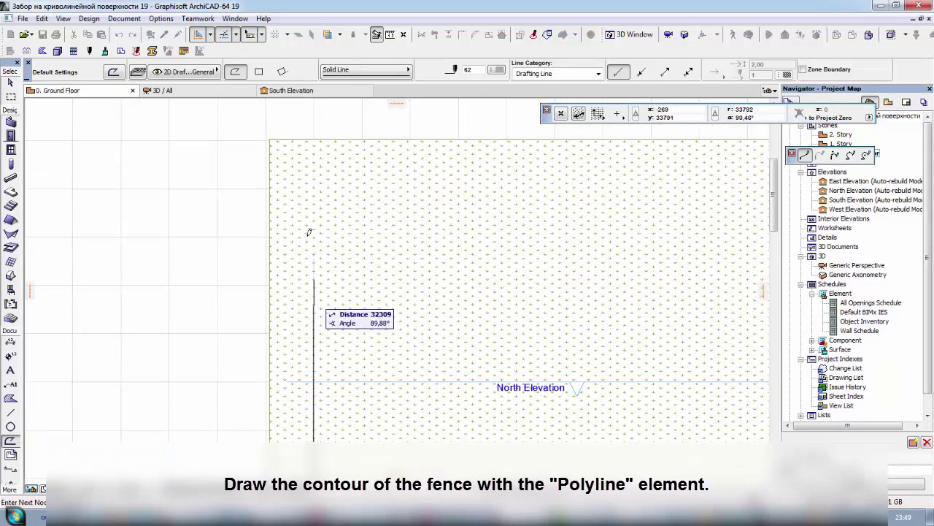
left_click(312, 192)
left_click(521, 174)
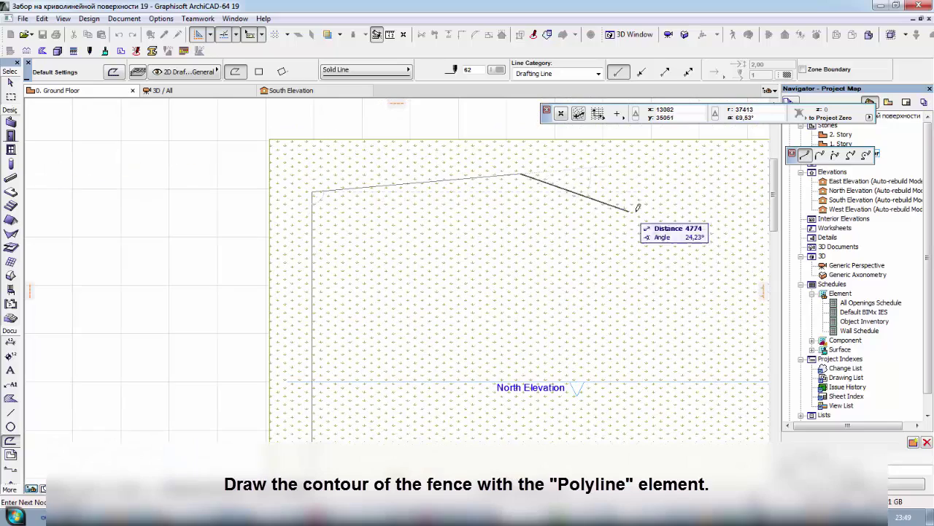
left_click(699, 216)
scroll(701, 303, "down", 1)
middle_click_drag(701, 305, 339, 202)
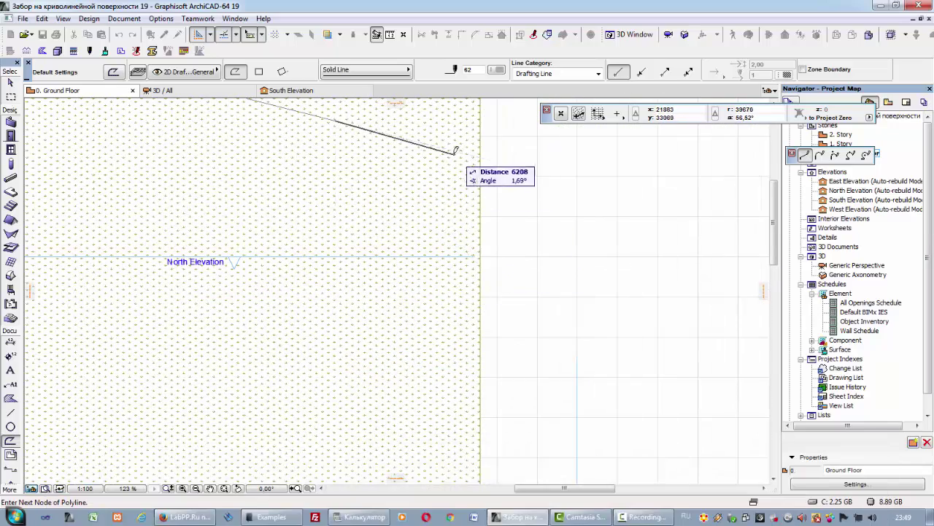
middle_click_drag(354, 170, 434, 375)
key("BackSpace")
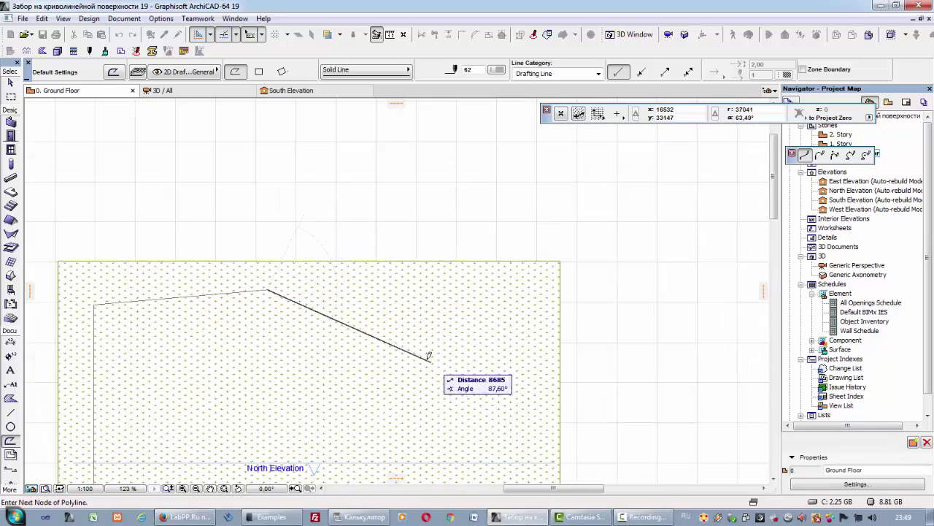
Continue the contour polyline to the mesh's right side, down and back along the lower edge, ending about 4690 mm short of the column's centre.
left_click(538, 415)
scroll(496, 256, "down", 3)
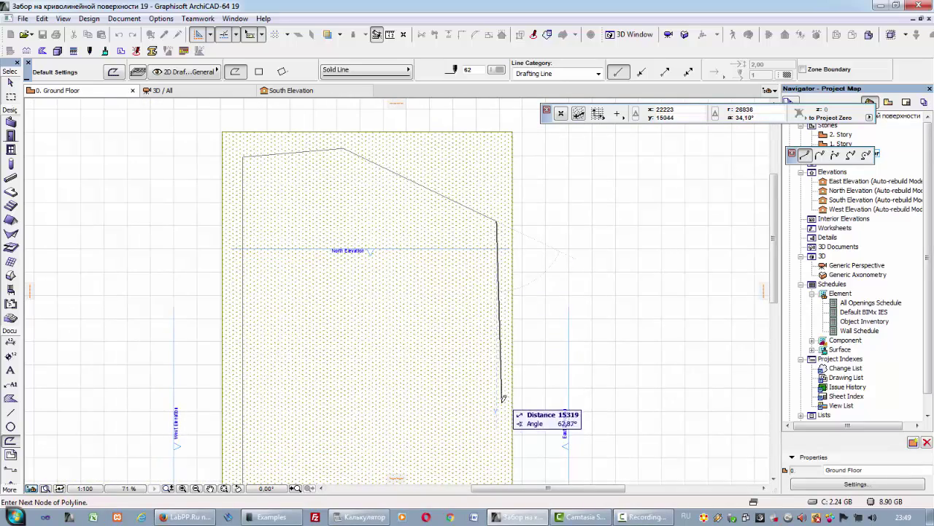
middle_click_drag(502, 421, 496, 312)
middle_click_drag(489, 392, 489, 285)
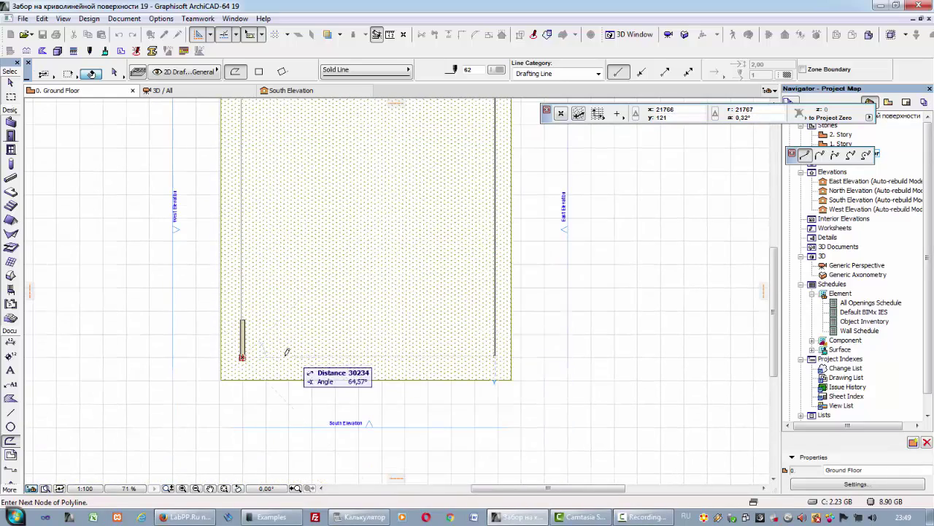
left_click(242, 357)
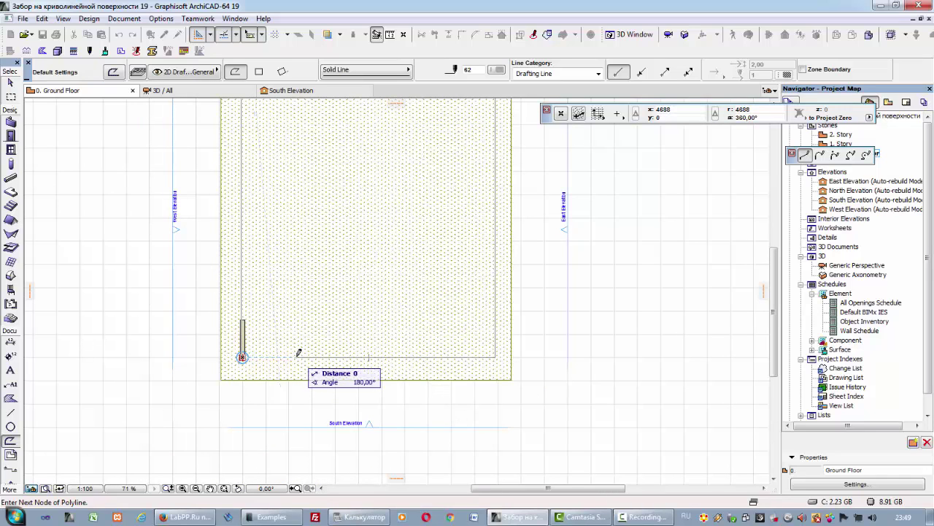
double_click(297, 355)
In the 3D view, elevate the terrain mesh's corner point diagonally opposite the fence fragment.
scroll(405, 397, "down", 2)
middle_click_drag(405, 397, 404, 420)
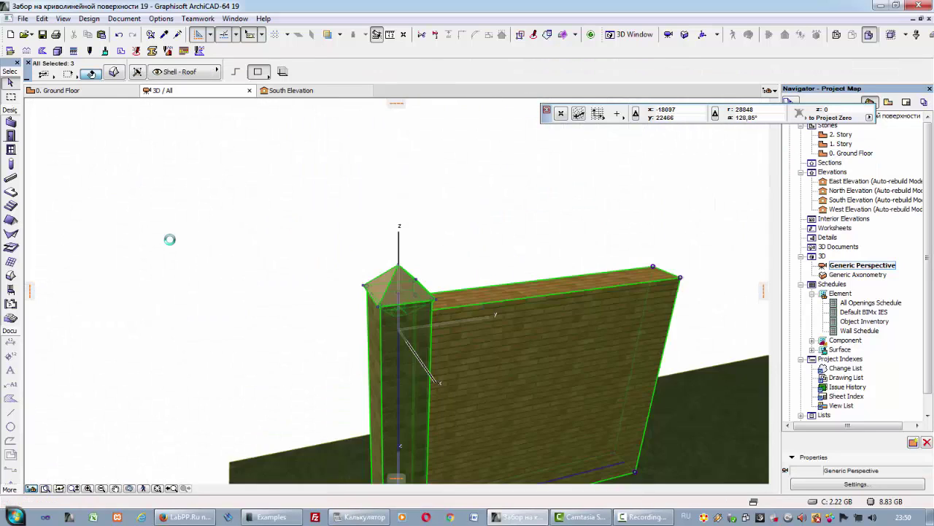
scroll(233, 214, "down", 6)
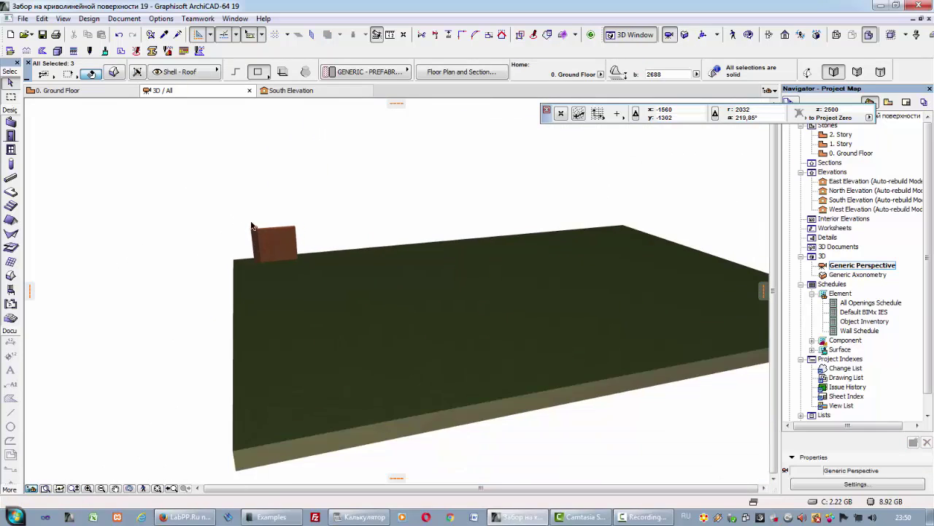
scroll(358, 255, "down", 2)
middle_click_drag(577, 275, 262, 217)
left_click(392, 274)
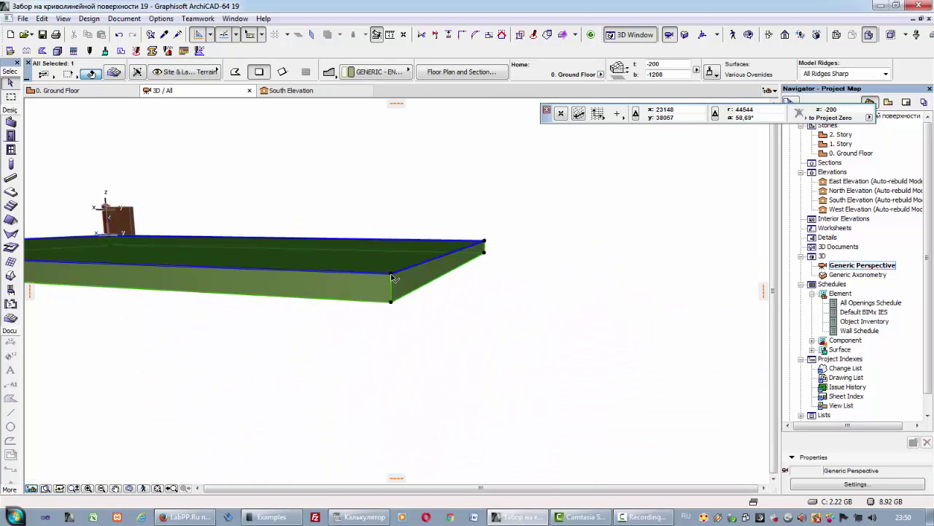
left_click(392, 276)
left_click(896, 157)
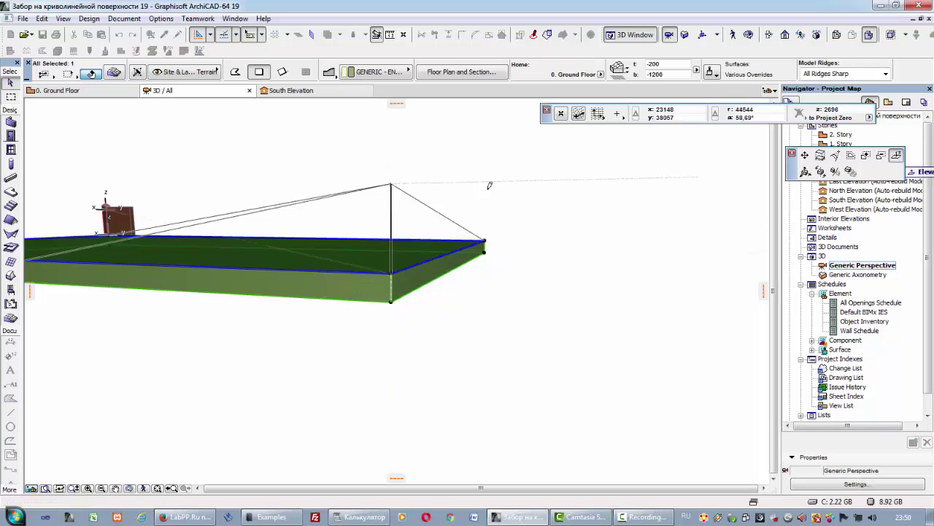
left_click(417, 191)
Elevate the mesh's other far corner, at the end of the long side running along the fence wall, to shape the relief.
middle_click_drag(515, 258, 284, 275, "shift")
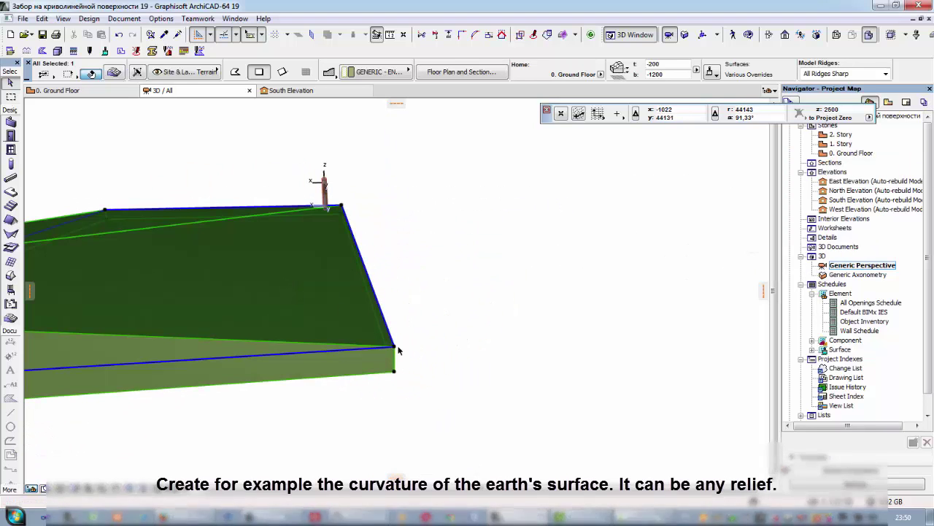
left_click(394, 346)
middle_click_drag(394, 346, 454, 334, "shift")
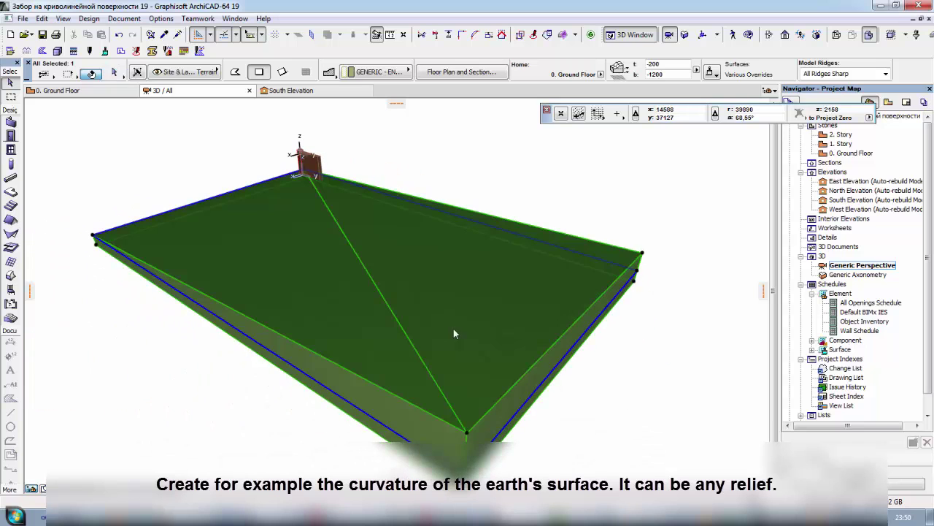
left_click(642, 254)
left_click(643, 209)
middle_click_drag(504, 292, 349, 291, "shift")
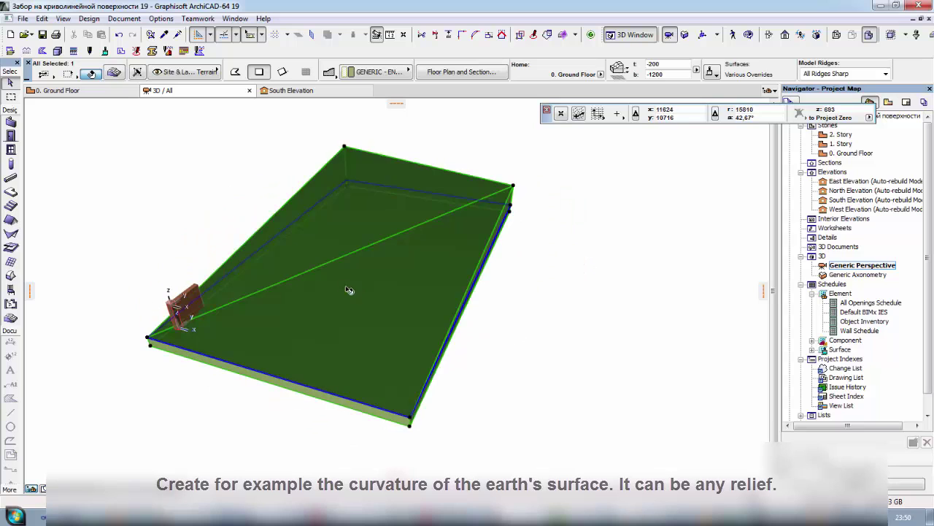
Return to the ground floor plan and show the LabPP Landscape palette.
key("F2")
left_click(89, 18)
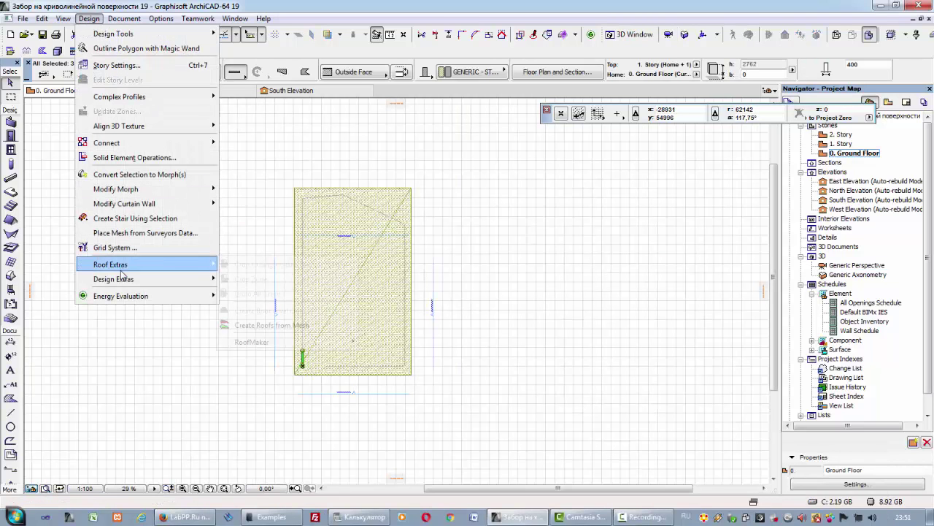
mouse_move(159, 279)
mouse_move(274, 453)
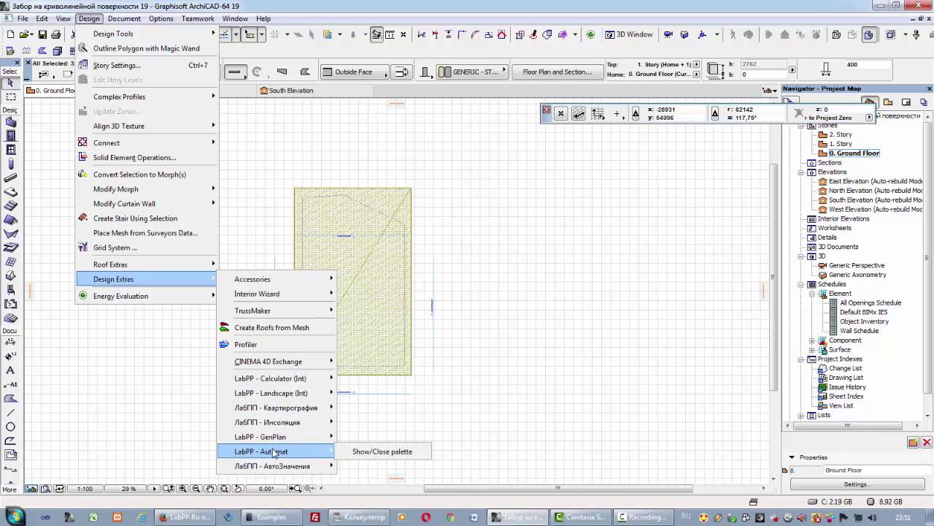
mouse_move(271, 393)
left_click(375, 394)
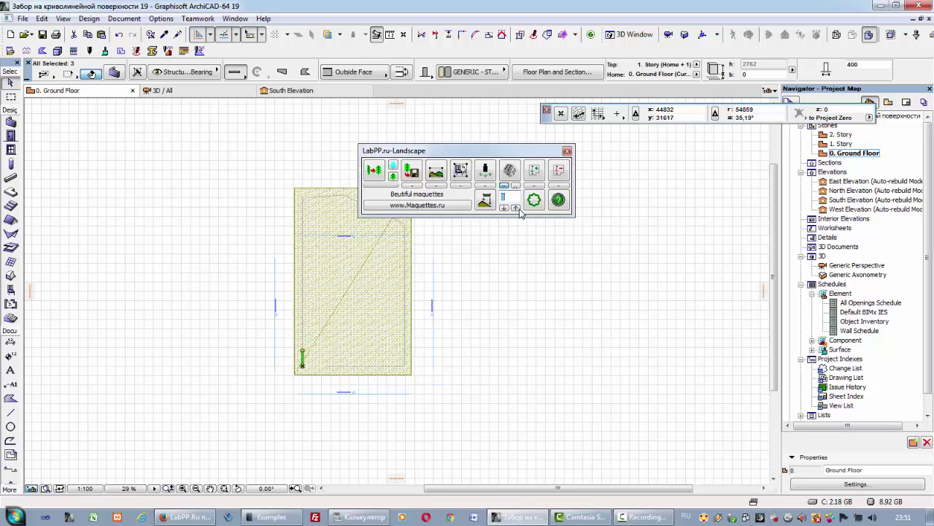
Select the contour polyline together with the grouped fence fragment, open the replication parameters for them, and dismiss the dialog without applying.
left_click(340, 370)
scroll(321, 372, "up", 6)
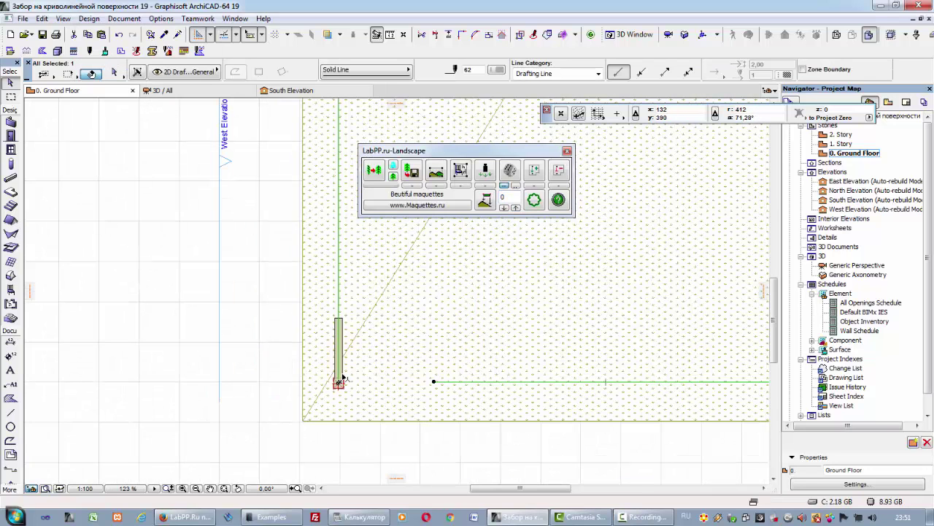
left_click(342, 374)
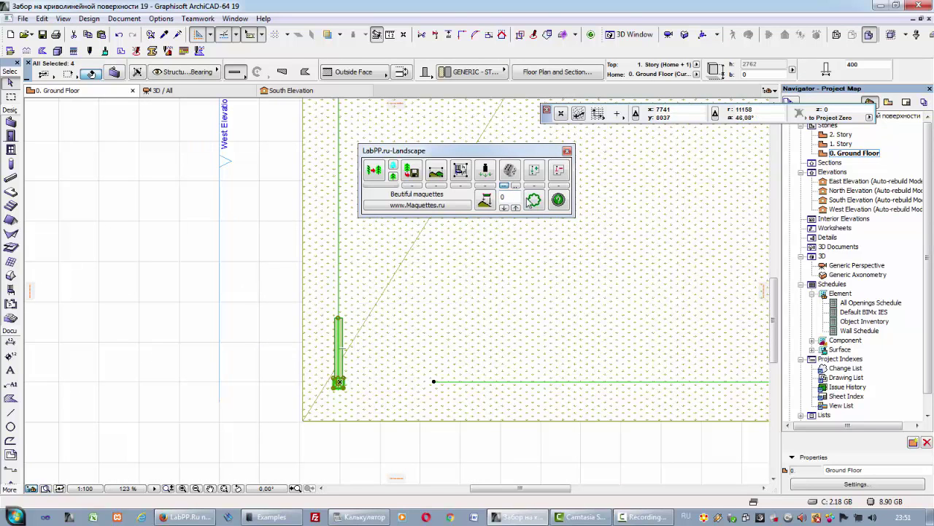
left_click(534, 199)
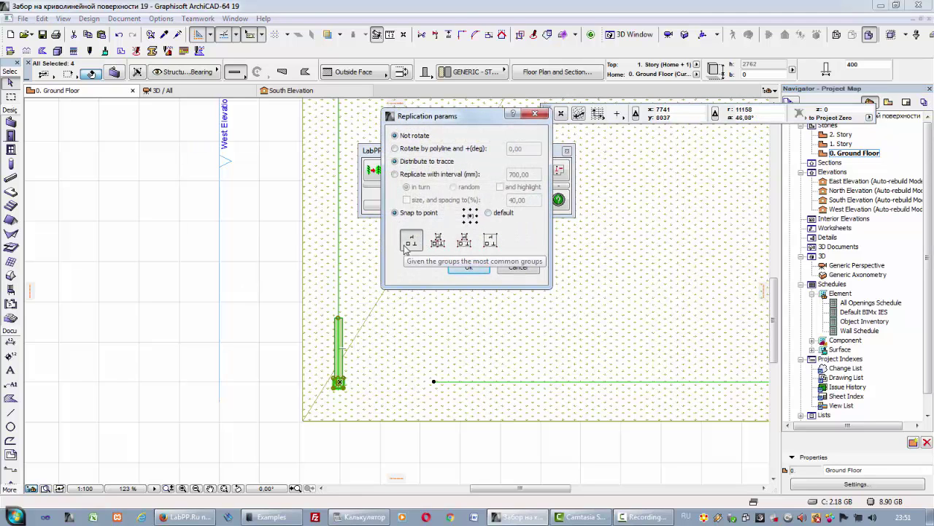
left_click(511, 268)
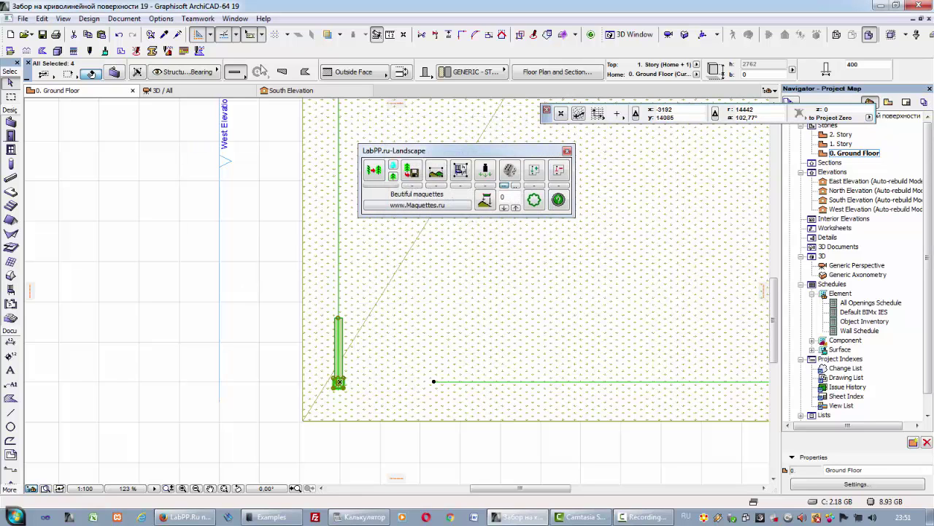
Measure the fence fragment's length from the column's outer edge to the far end of the wall.
left_click(391, 34)
scroll(360, 401, "up", 5)
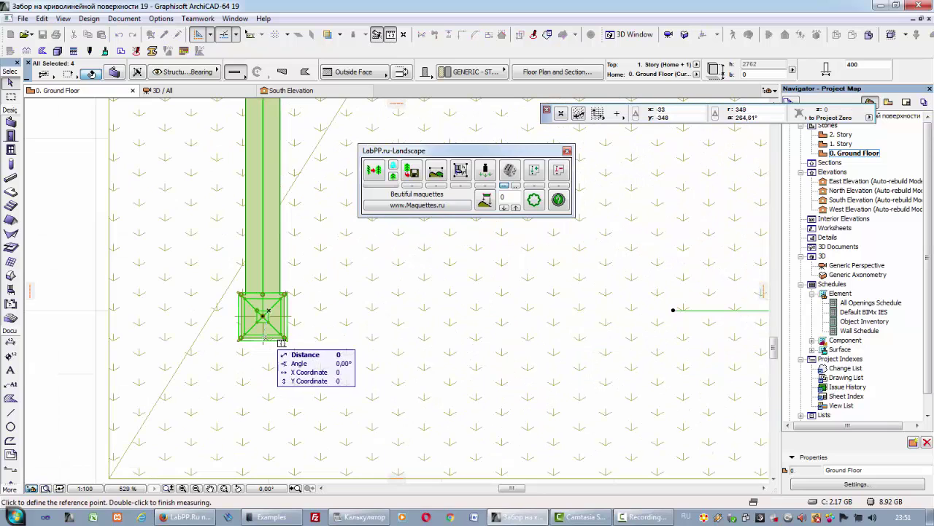
key("Escape")
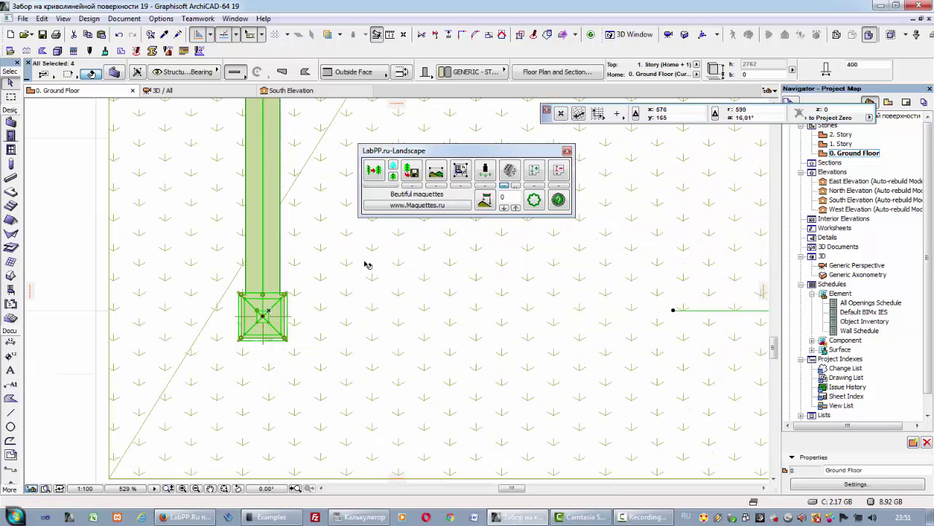
left_click(391, 34)
left_click(273, 293)
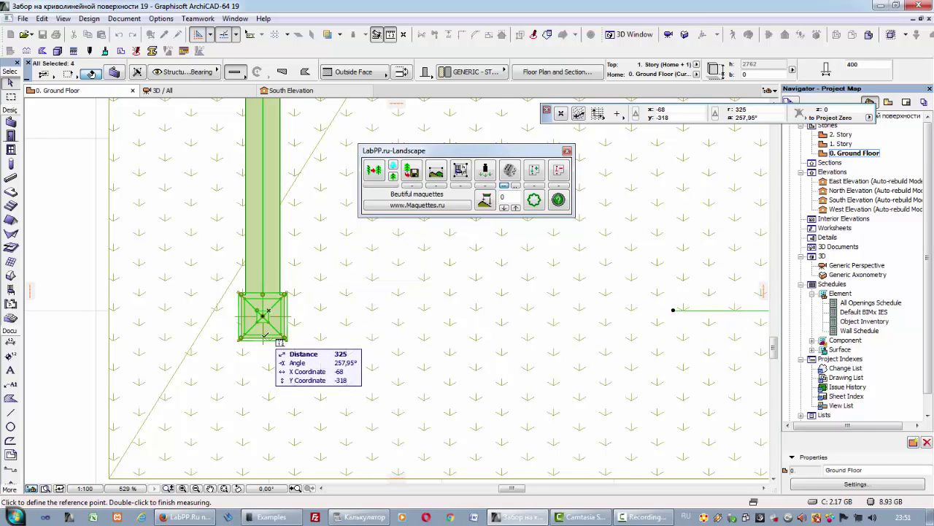
left_click(263, 337)
middle_click_drag(267, 191, 268, 446)
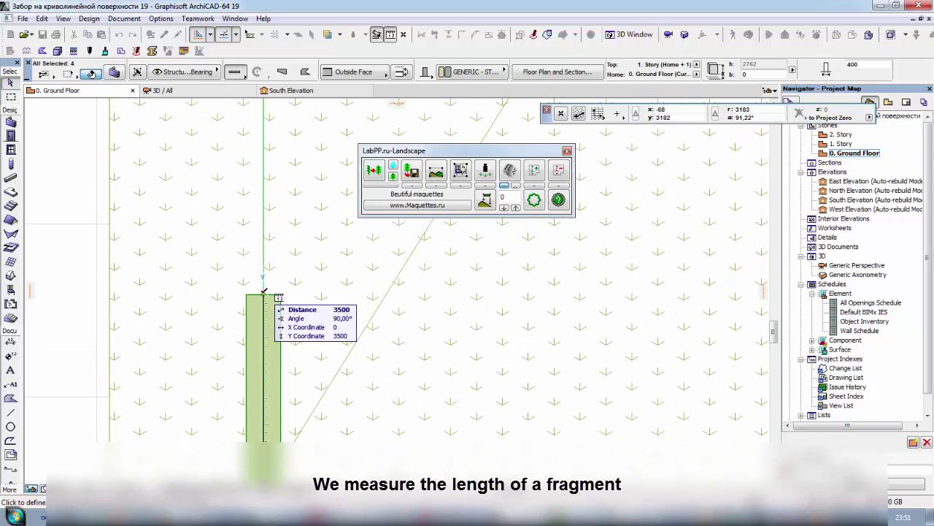
key("Escape")
scroll(264, 292, "down", 2)
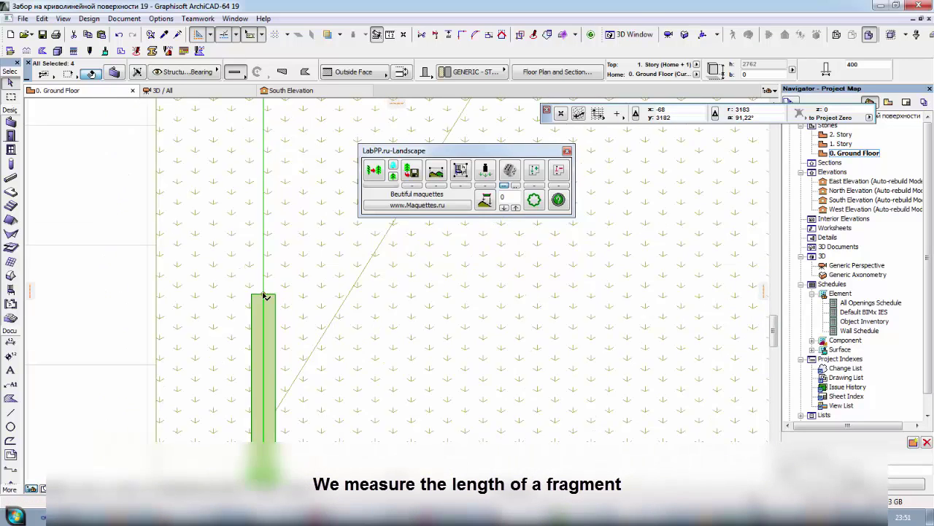
Replicate the fragment along the polyline, rotated by polyline plus 180°, at a 3500 mm interval, using the bottom-centre snap point and first-level group splitting.
left_click(535, 201)
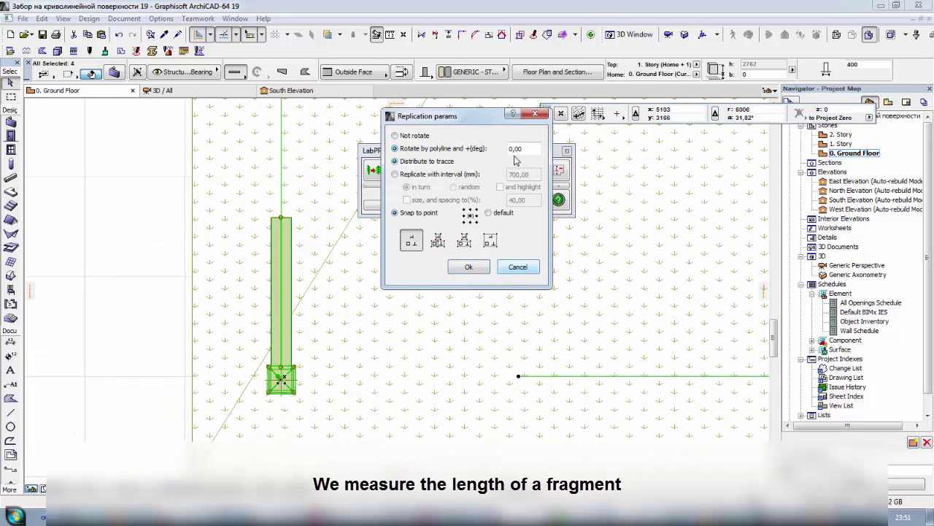
double_click(517, 149)
type("18")
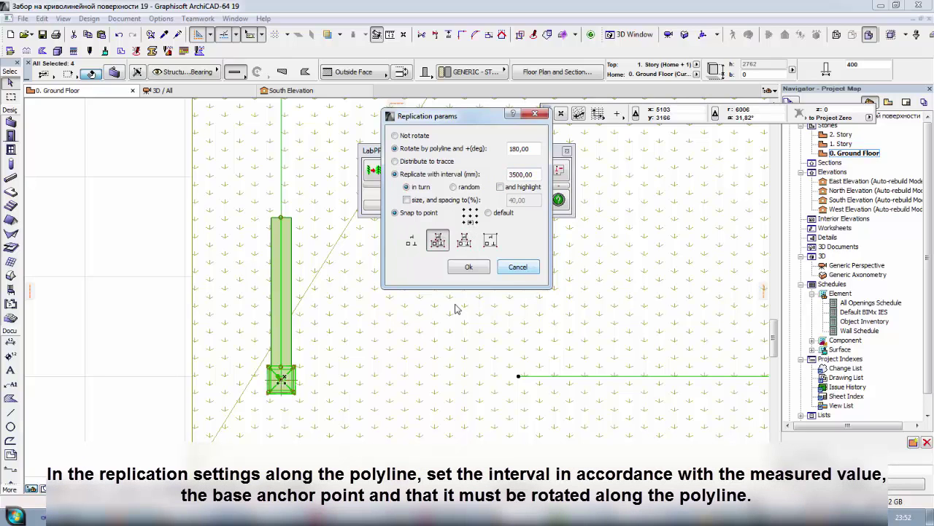
left_click(469, 267)
scroll(380, 273, "down", 1)
scroll(359, 426, "up", 2)
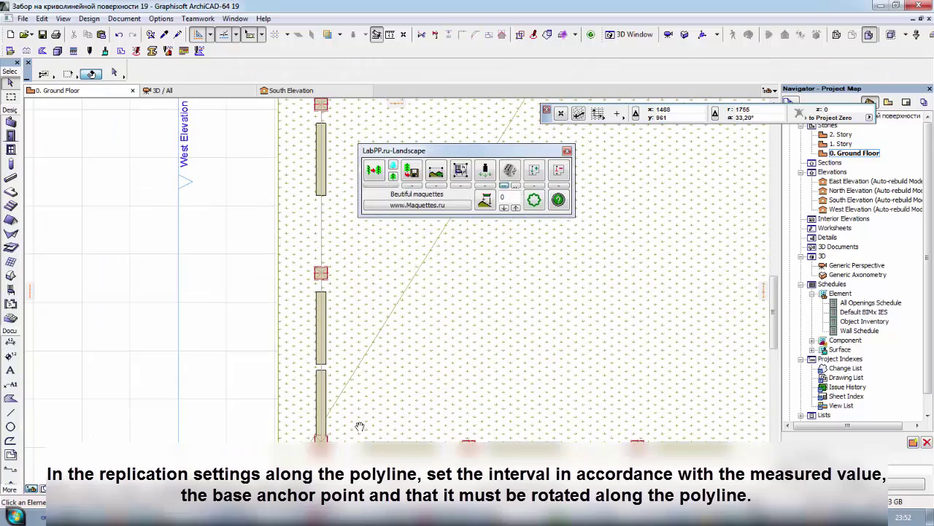
scroll(359, 427, "down", 2)
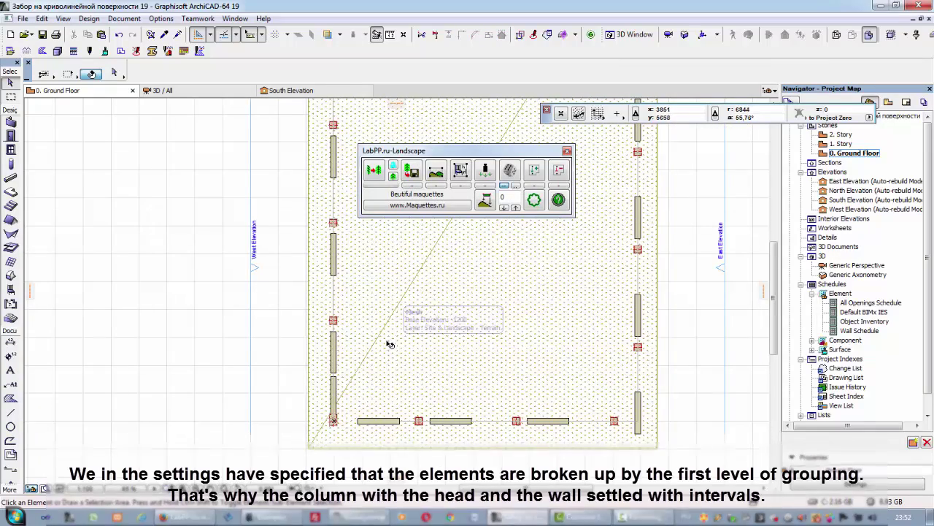
middle_click_drag(454, 341, 401, 332)
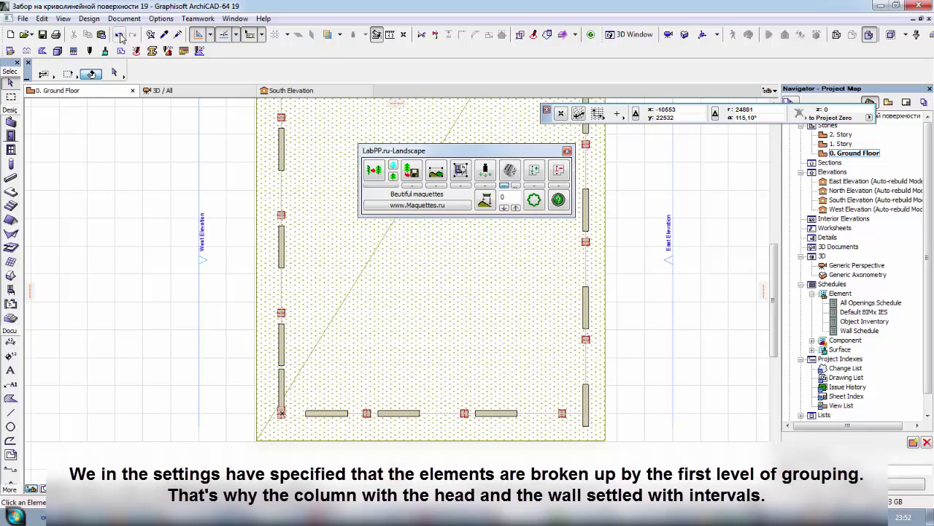
Undo the split replication and replicate the fence fragment as a whole along the contour polyline with 180° added rotation and a 3500 mm interval.
middle_click_drag(230, 376, 246, 326)
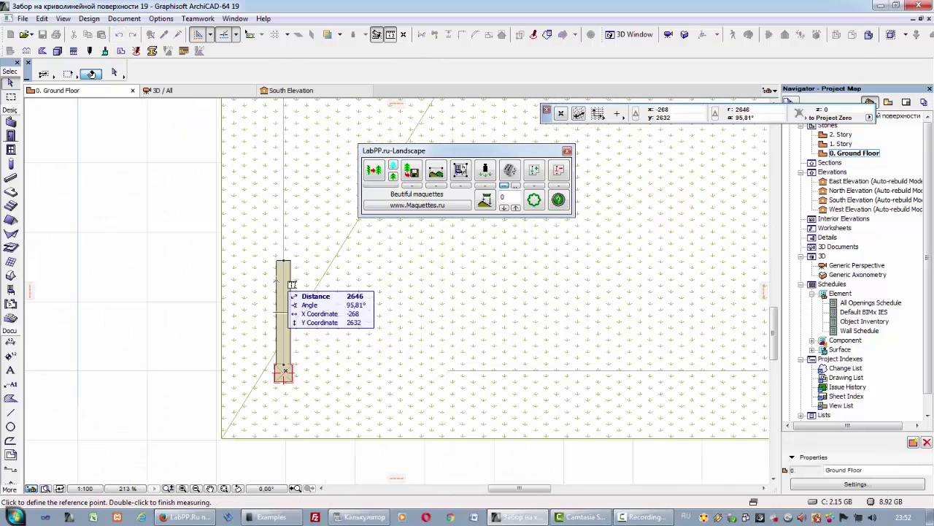
key("Escape")
left_click(282, 280)
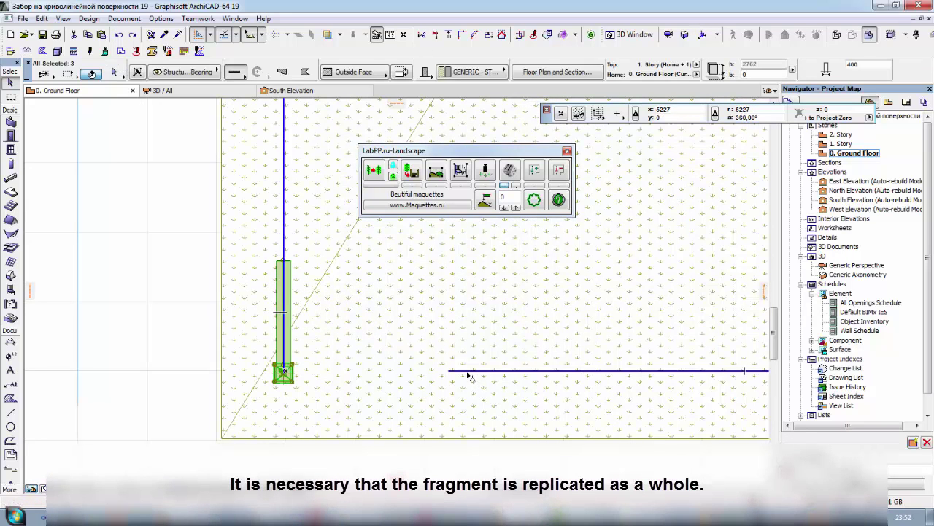
left_click(472, 370, "shift")
left_click(533, 201)
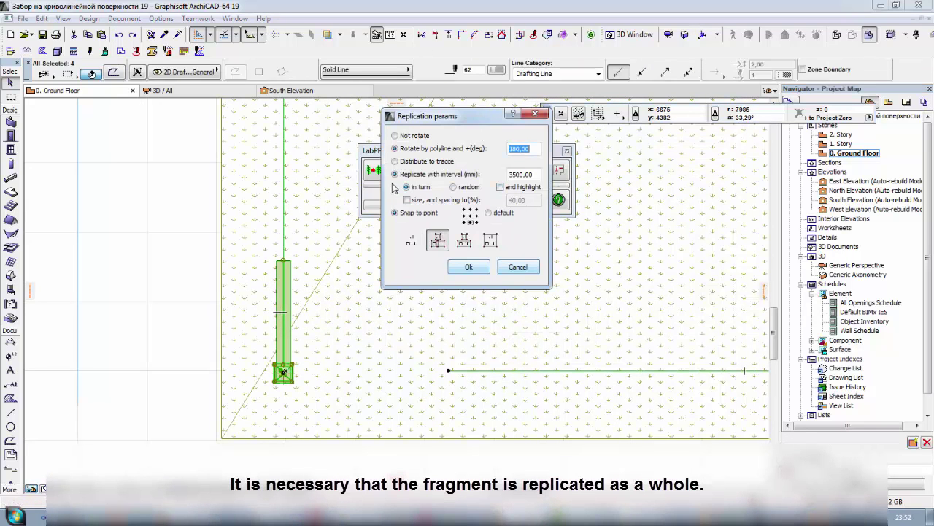
left_click(469, 268)
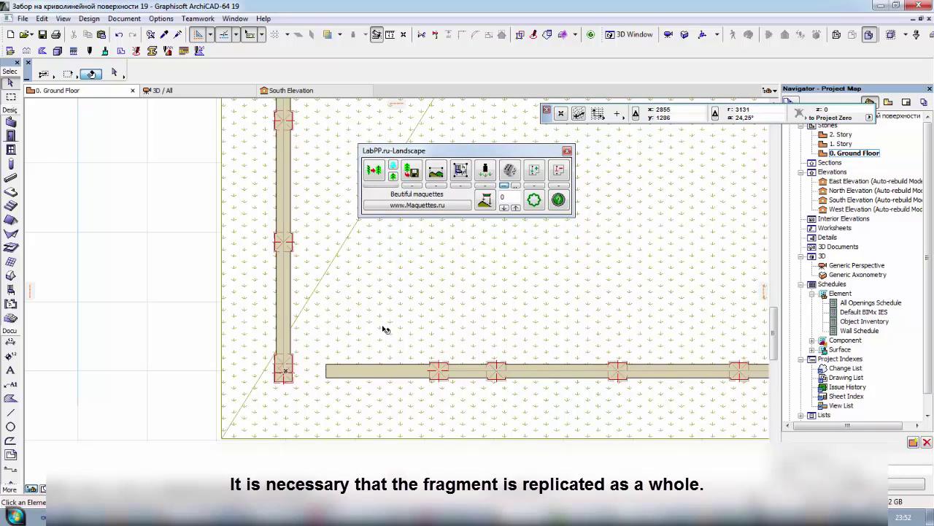
scroll(382, 270, "down", 2)
scroll(329, 334, "up", 3)
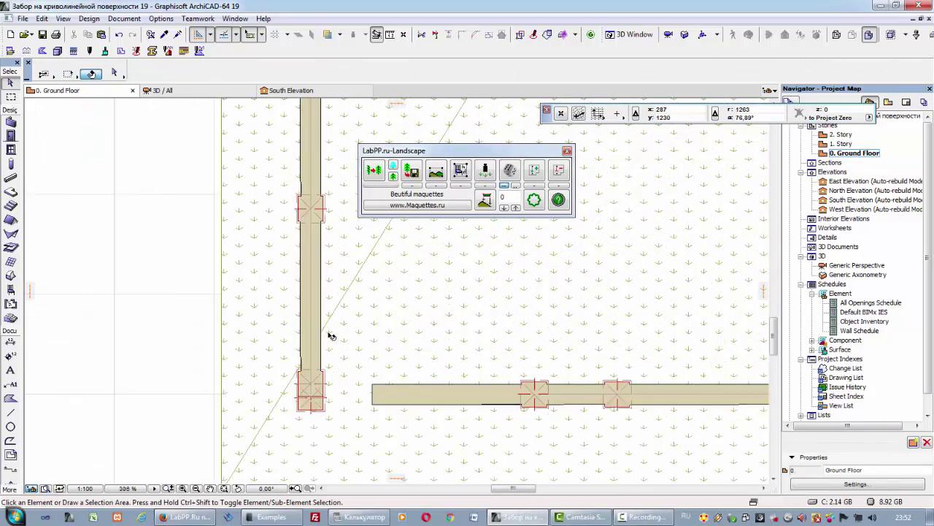
Move the row of replicated fragments on the west side, excluding the original corner fragment, so it meets the end of the original wall.
left_click(313, 442)
scroll(284, 385, "down", 2)
left_click(289, 376, "shift")
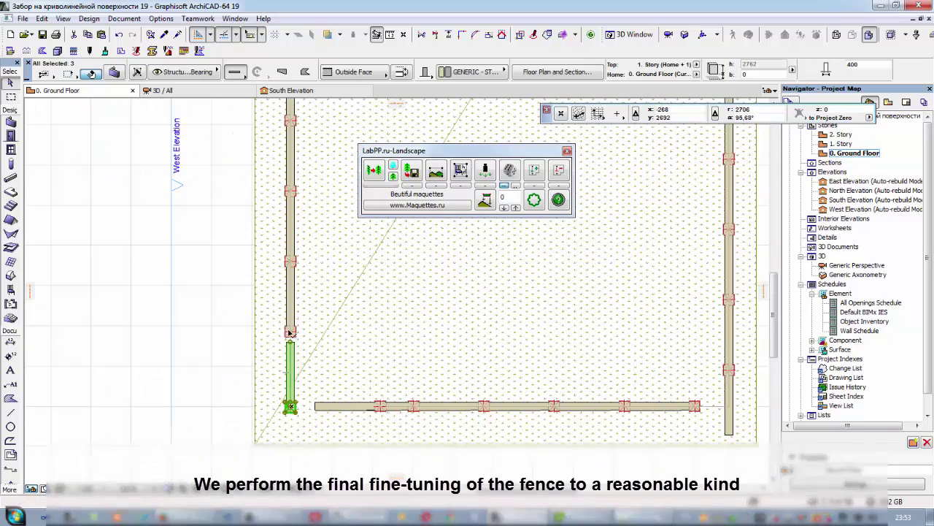
left_click(288, 307, "shift")
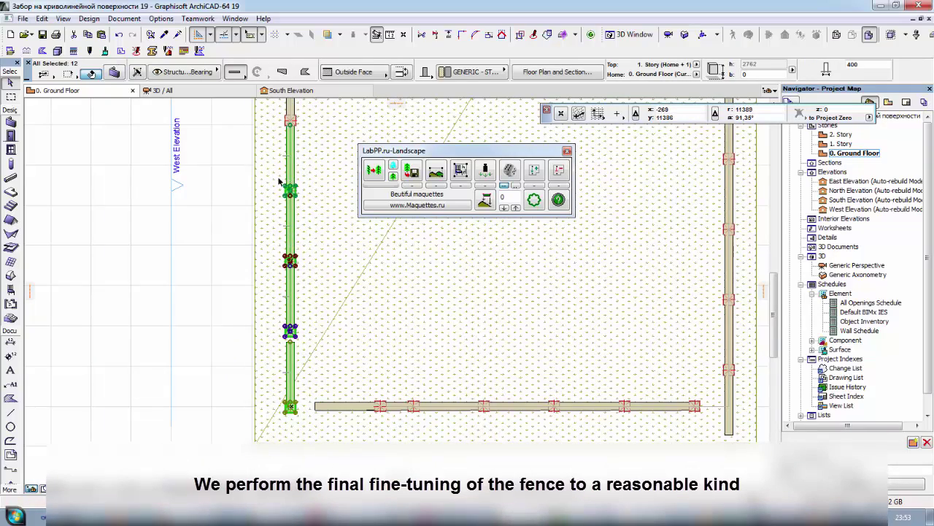
middle_click_drag(265, 212, 298, 414)
scroll(298, 414, "down", 1)
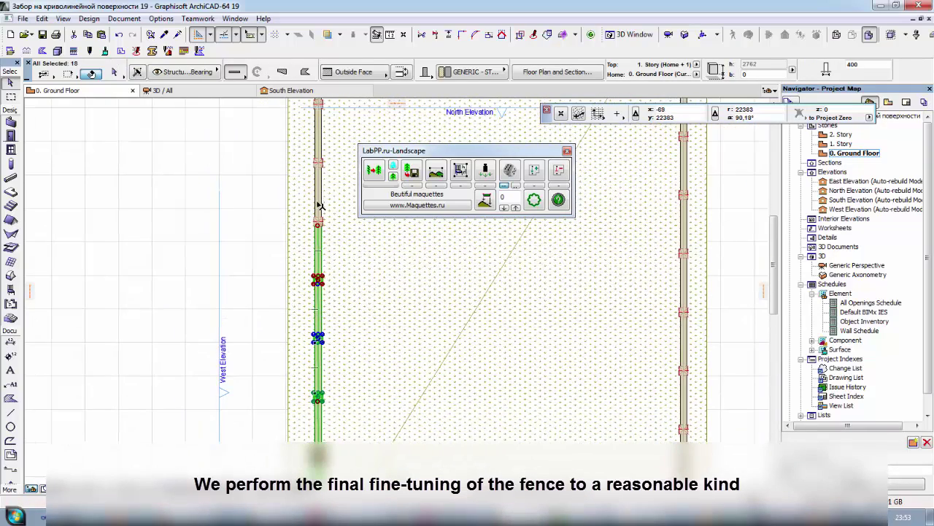
middle_click_drag(319, 149, 327, 295)
scroll(327, 295, "down", 1)
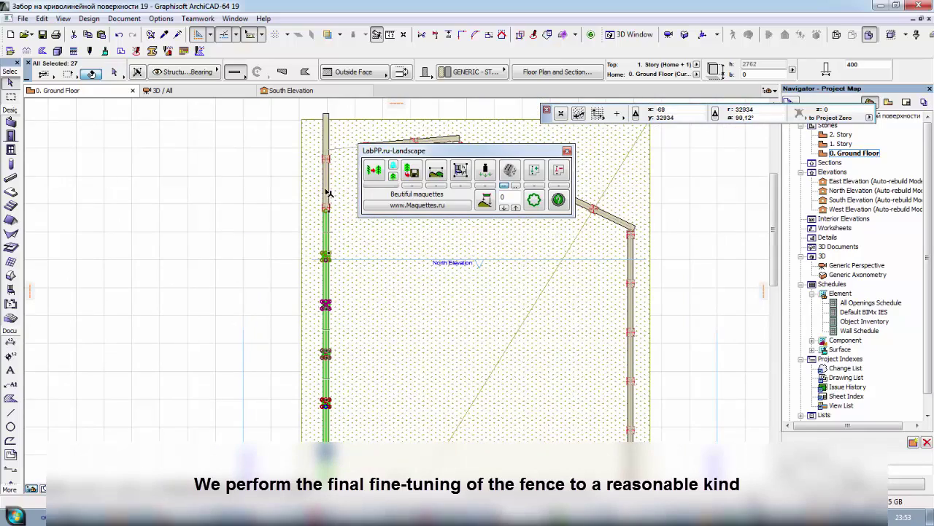
left_click(326, 146, "shift")
scroll(285, 453, "down", 1)
middle_click_drag(286, 453, 256, 239)
scroll(280, 428, "up", 8)
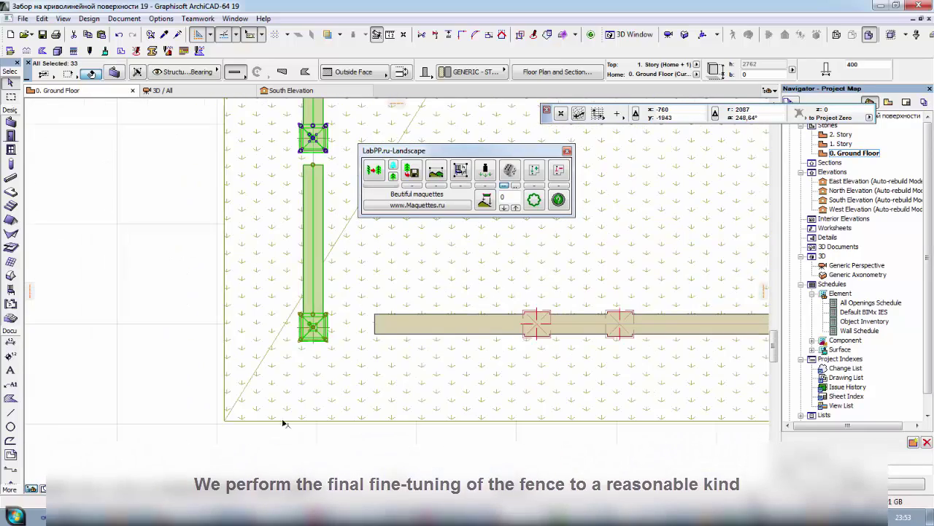
scroll(324, 135, "up", 3)
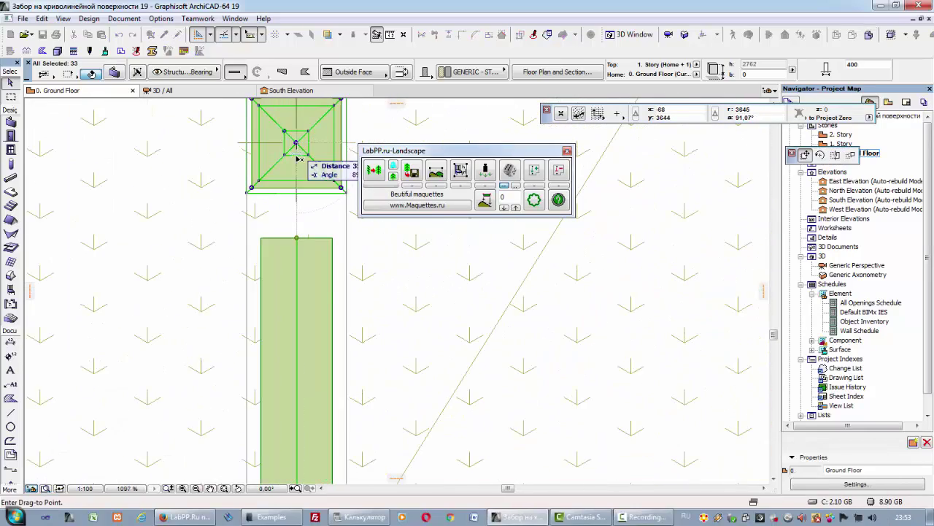
left_click(298, 194, "shift")
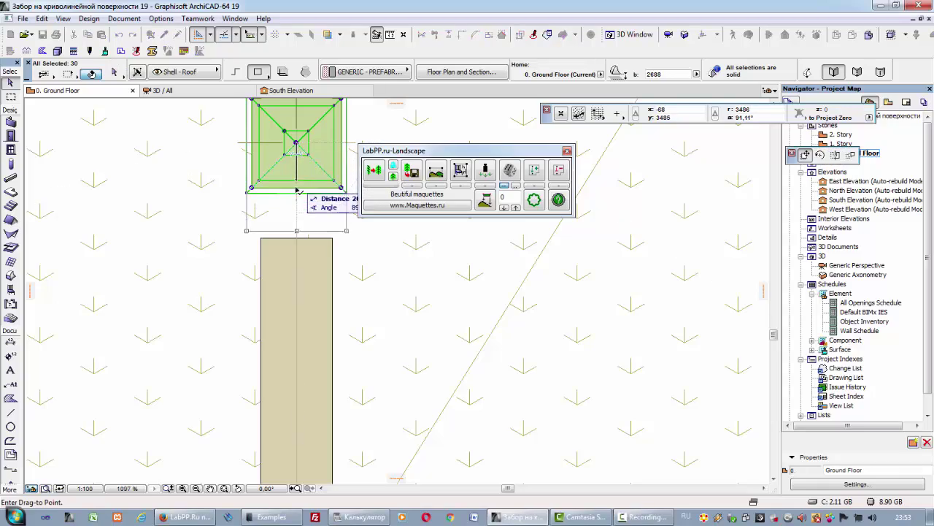
left_click(296, 194)
scroll(300, 288, "down", 6)
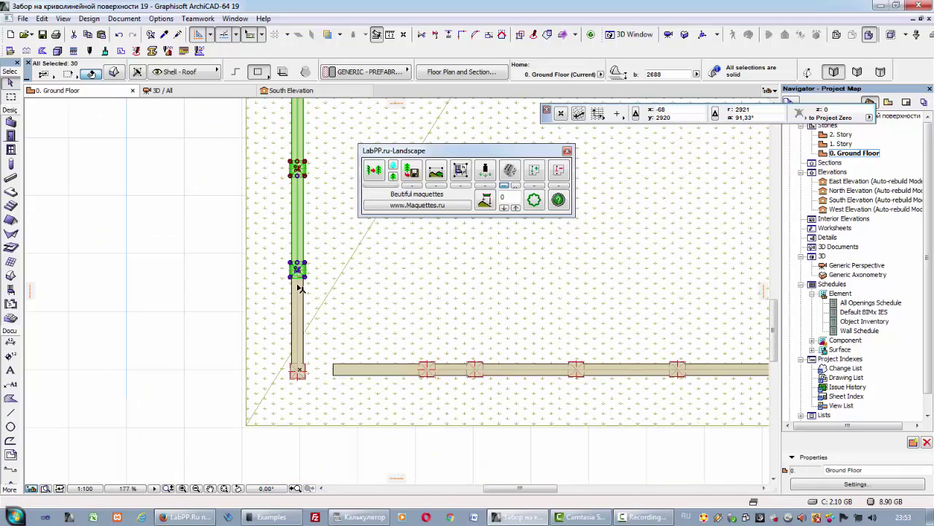
Move the northernmost fragment of the west row about 970 mm so its column sits on the contour's northwest corner.
middle_click_drag(240, 281, 219, 379)
scroll(190, 308, "down", 2)
middle_click_drag(191, 303, 197, 407)
middle_click_drag(207, 139, 238, 368)
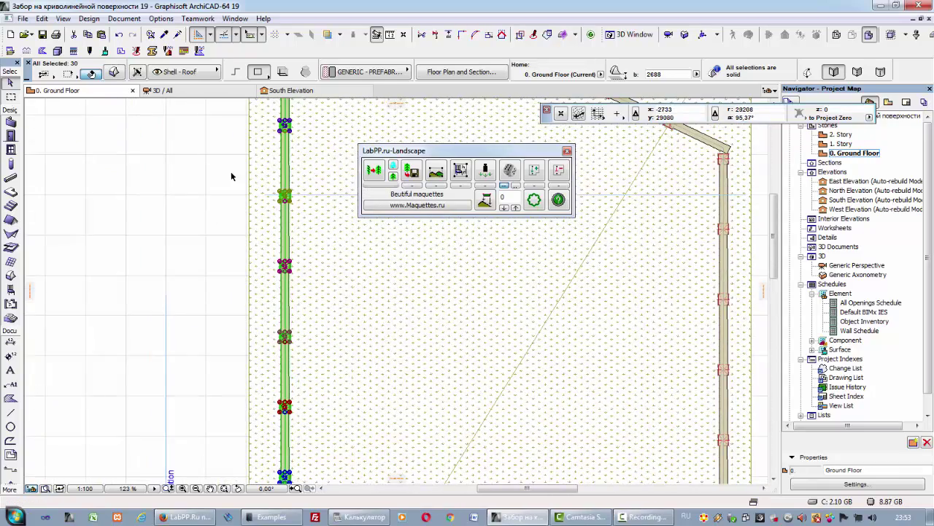
middle_click_drag(231, 175, 223, 337)
scroll(292, 261, "up", 5)
middle_click_drag(94, 270, 215, 297)
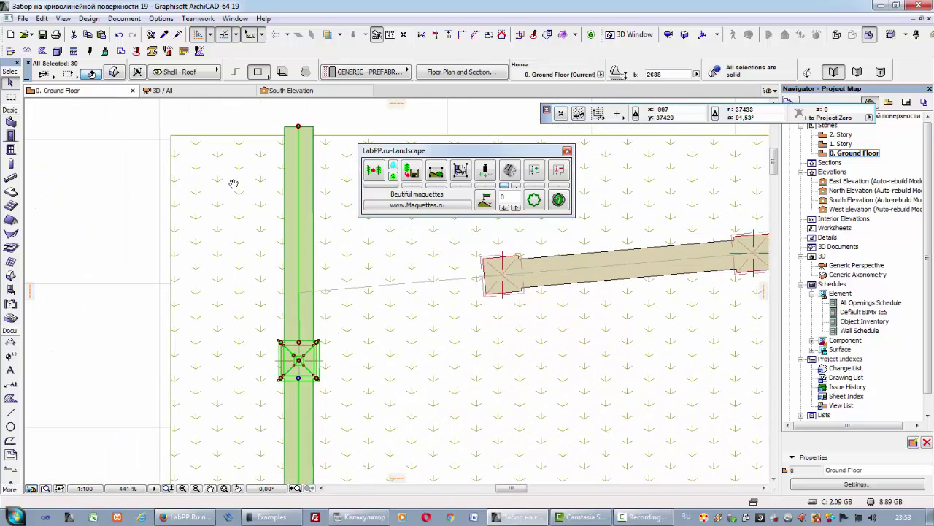
left_click(133, 195)
left_click(298, 364)
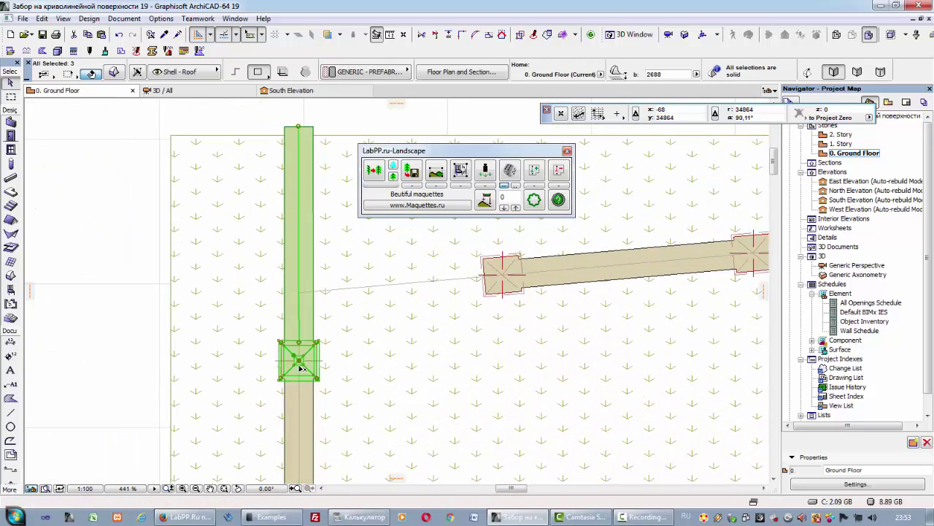
left_click(299, 365)
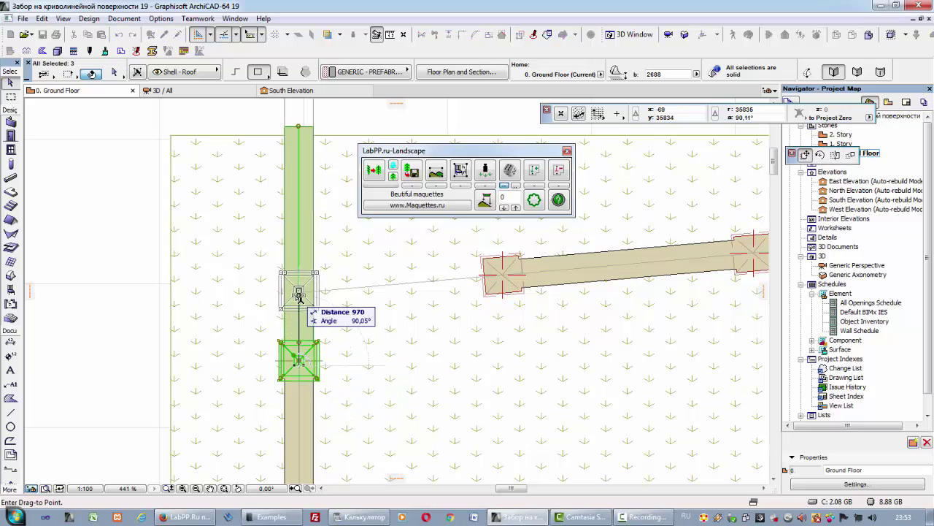
left_click(298, 299)
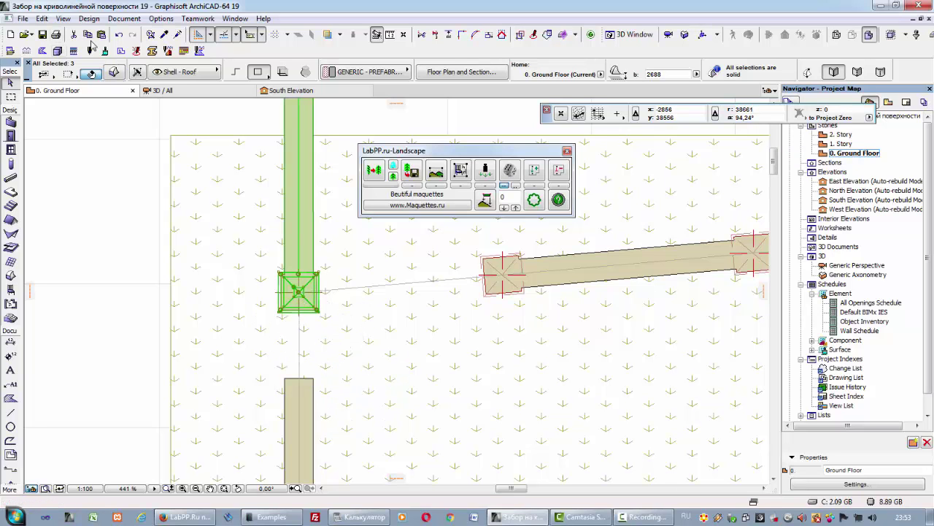
Move the first fragment of the sloping northern stretch so its column sits on the contour's upper bend.
scroll(453, 347, "down", 4)
middle_click_drag(454, 346, 241, 312)
scroll(476, 265, "up", 5)
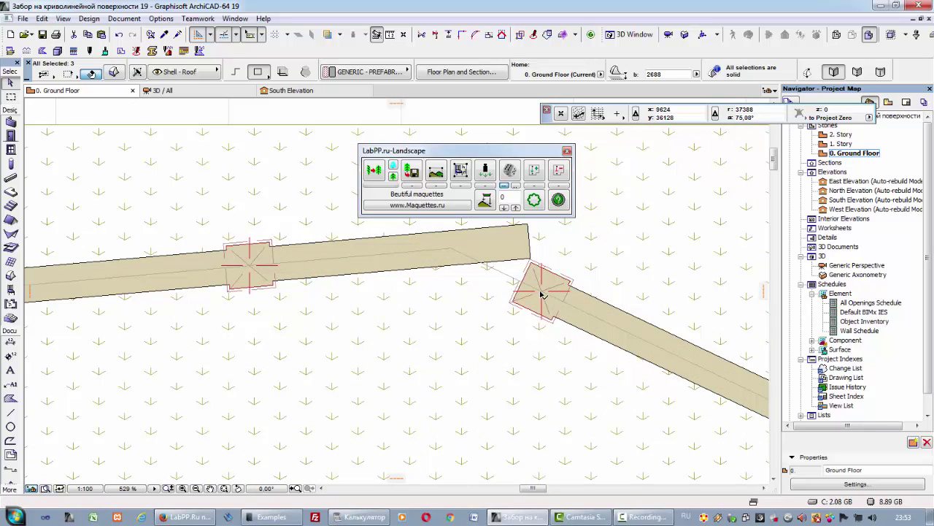
left_click(541, 294)
left_click(451, 248)
Move the northernmost fragment of the east side so its column sits on the contour's northeast bend.
scroll(392, 332, "down", 3)
middle_click_drag(392, 332, 207, 182)
scroll(207, 182, "down", 3)
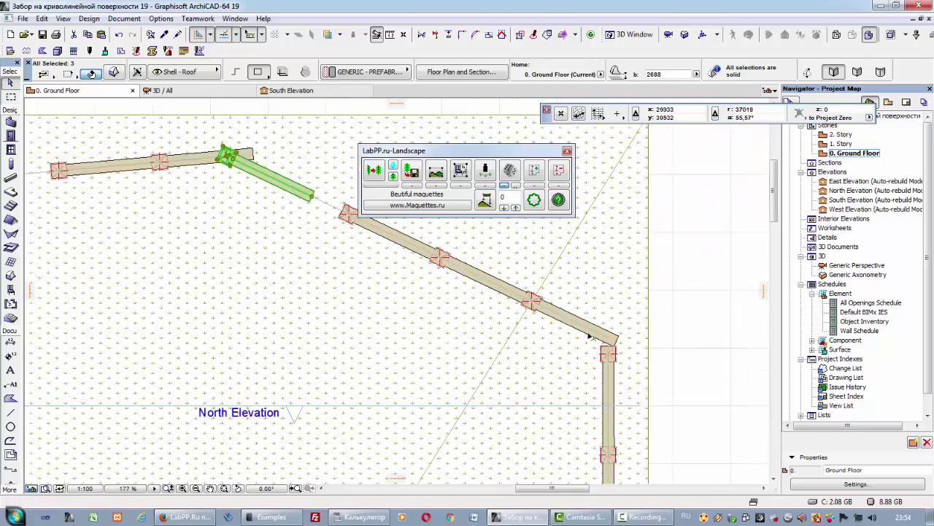
scroll(590, 335, "up", 5)
left_click(624, 398)
left_click(638, 384)
left_click(638, 344)
Select all fragments along the east side and move them south so the last column sits on the contour's southeast corner.
scroll(560, 371, "down", 7)
middle_click_drag(529, 429, 636, 334)
scroll(636, 334, "down", 3)
scroll(653, 371, "up", 8)
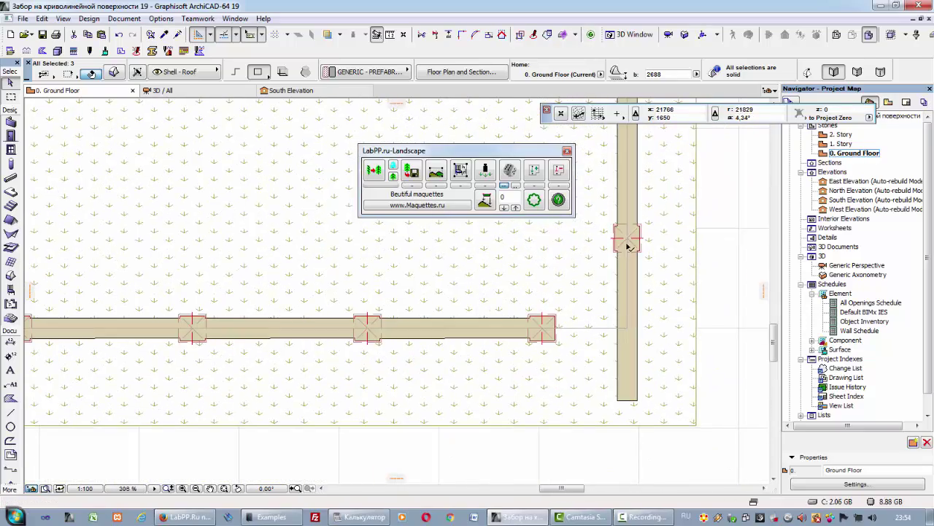
scroll(628, 239, "down", 5)
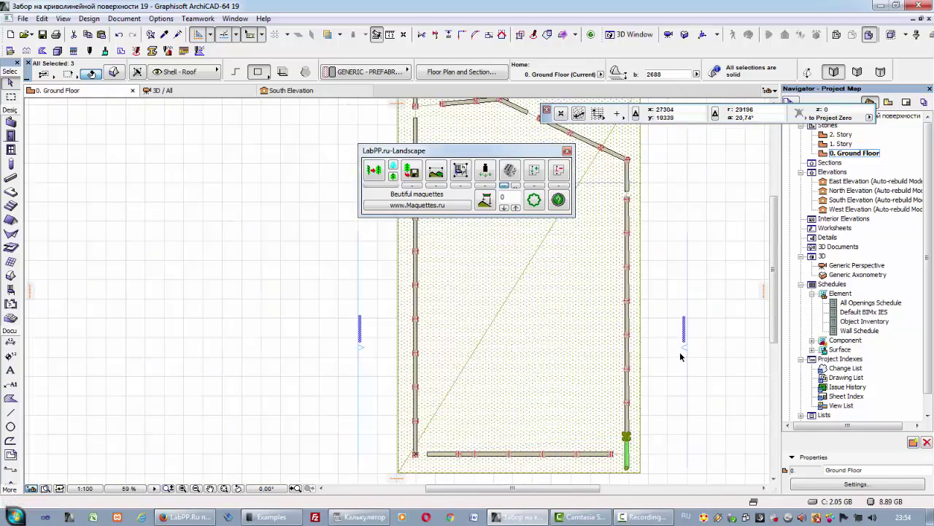
left_click_drag(672, 145, 618, 484)
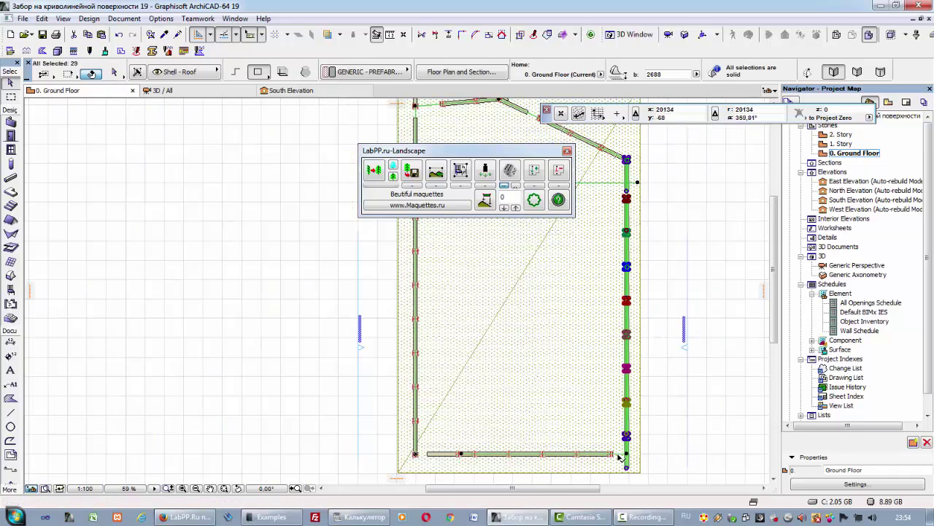
scroll(625, 466, "up", 9)
key("ctrl+d")
left_click(638, 318)
left_click(637, 407)
scroll(680, 377, "down", 9)
middle_click_drag(696, 239, 613, 387)
left_click(613, 386)
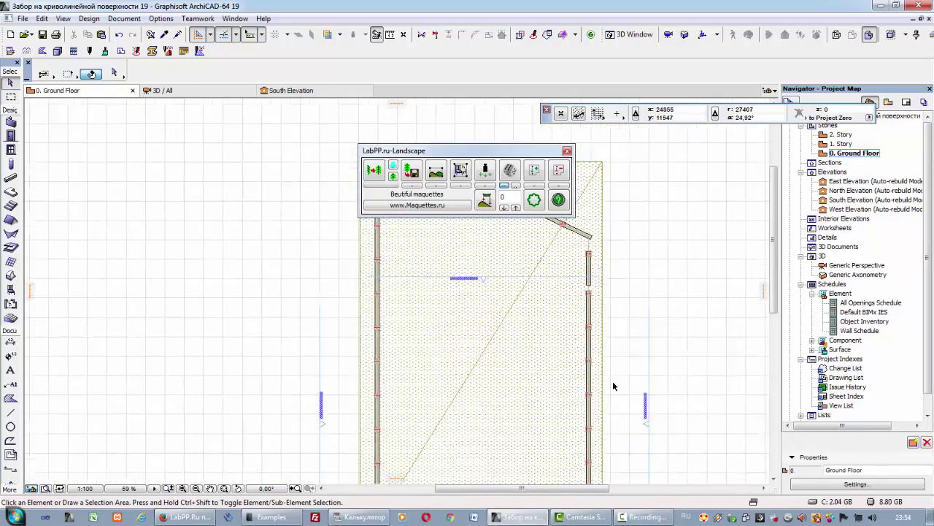
Drag a copy of the northernmost east-side fragment so its column sits on the contour's northeast bend.
scroll(613, 386, "up", 5)
left_click(586, 409)
scroll(635, 347, "down", 1)
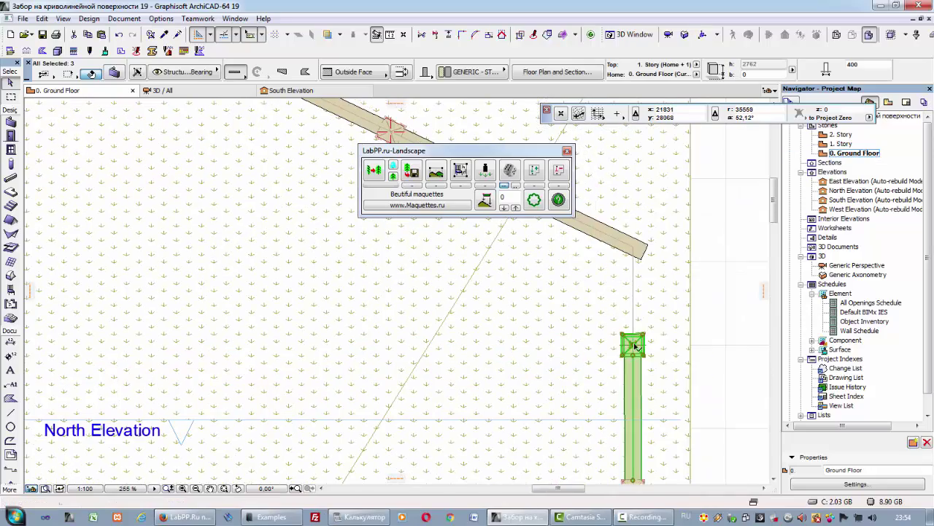
key("ctrl+shift+d")
left_click(633, 346)
left_click(633, 250)
scroll(640, 272, "down", 4)
middle_click_drag(566, 309, 625, 425)
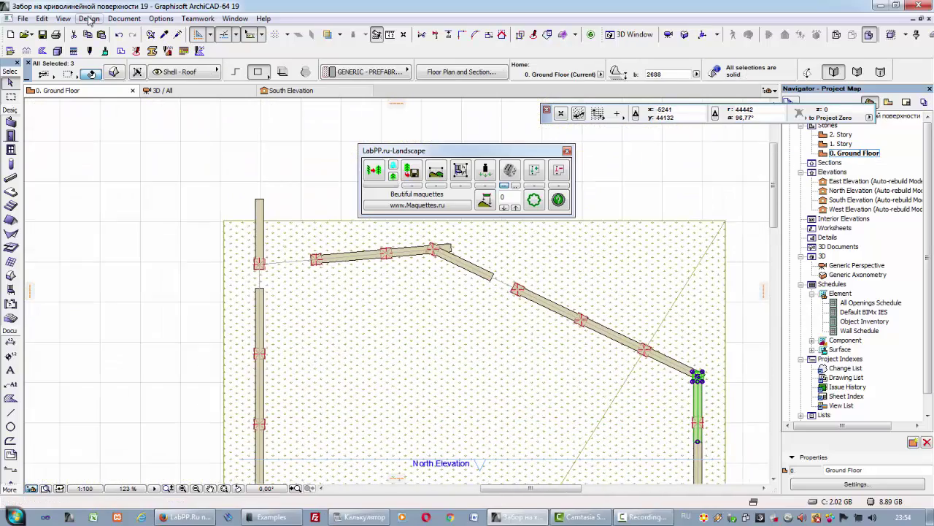
Suspend groups and stretch the wall protruding north of the northwest corner so it spans from the corner column to the northern side's next column.
left_click(41, 19)
mouse_move(96, 200)
left_click(257, 232)
left_click(260, 225)
left_click(259, 259)
scroll(299, 268, "up", 6)
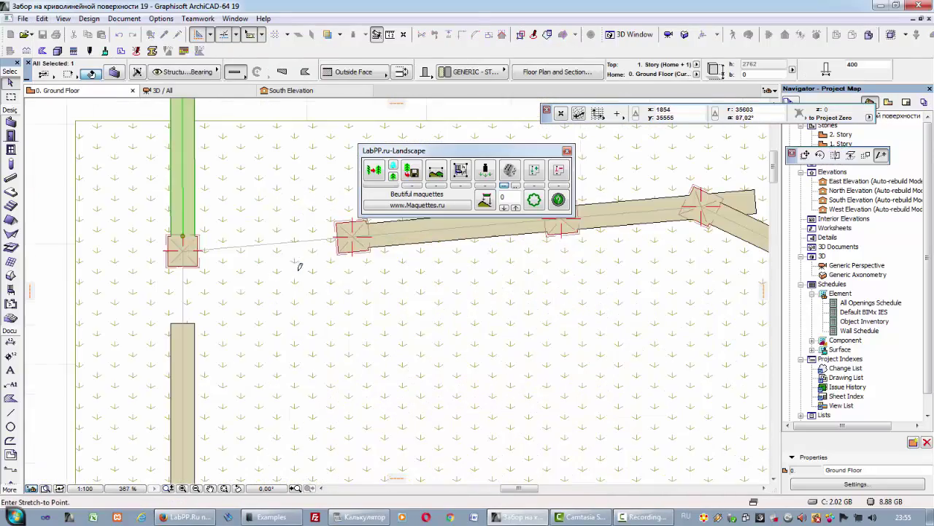
left_click(197, 250)
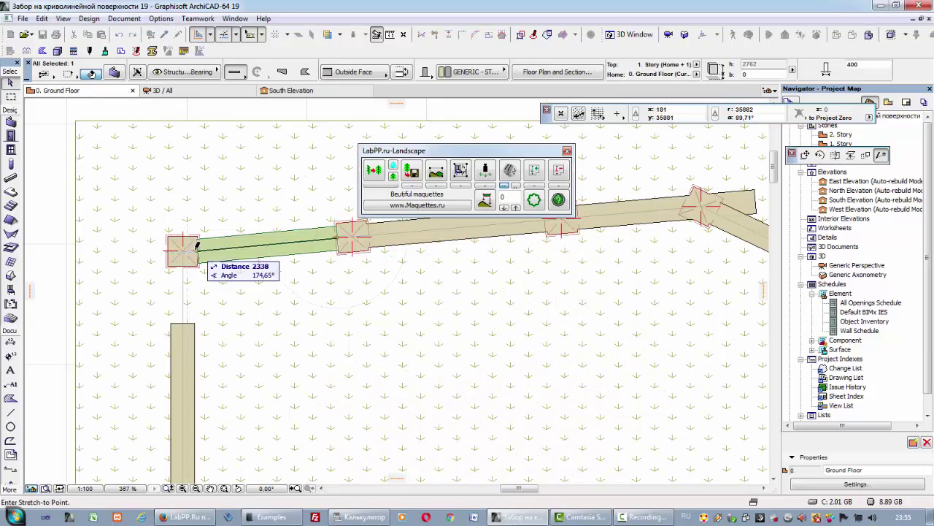
left_click(197, 251)
Extend the west side's northernmost wall up to the northwest corner column.
left_click(183, 325)
left_click(182, 324)
left_click(182, 266)
scroll(184, 266, "down", 4)
Shorten the northern wall that overruns the upper bend so it ends at the bend column.
middle_click_drag(435, 227, 357, 284)
scroll(357, 283, "up", 6)
left_click(427, 312)
left_click(427, 311)
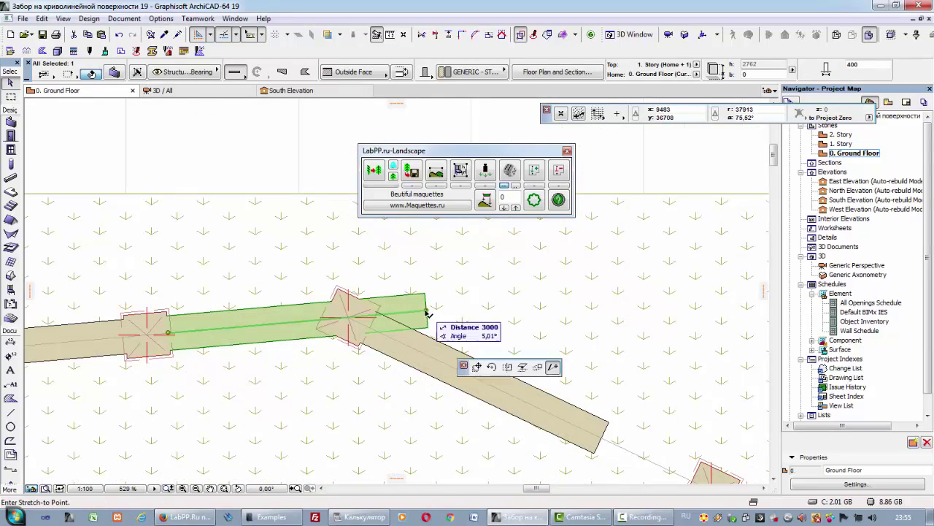
left_click(333, 307)
Extend the first wall of the sloping northern stretch to the next column, closing the gap after the upper bend.
scroll(333, 307, "down", 3)
middle_click_drag(489, 383, 389, 280)
left_click(389, 278)
left_click(388, 277)
left_click(451, 305)
scroll(452, 305, "down", 7)
middle_click_drag(462, 435, 340, 331)
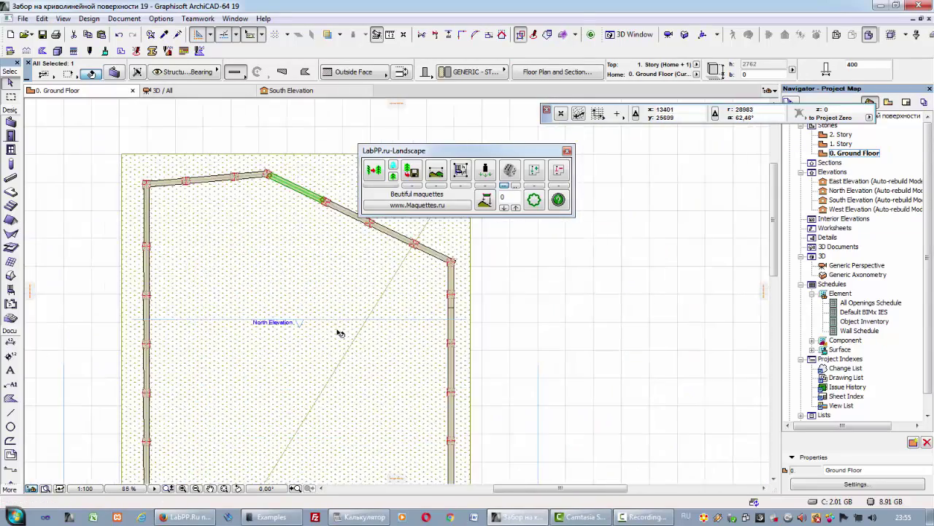
Trim the northernmost east-side wall so it ends at the column south of the northeast bend.
scroll(444, 285, "up", 7)
scroll(432, 354, "down", 4)
left_click(449, 359)
scroll(449, 359, "up", 5)
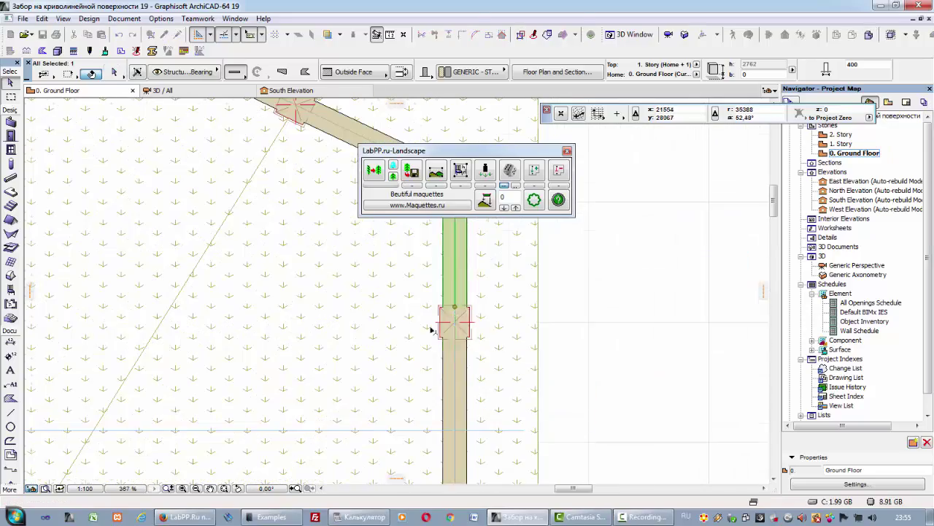
scroll(432, 325, "down", 4)
Stretch the wall protruding south of the southeast corner so it spans between the south side's last column and the corner column.
scroll(390, 290, "up", 3)
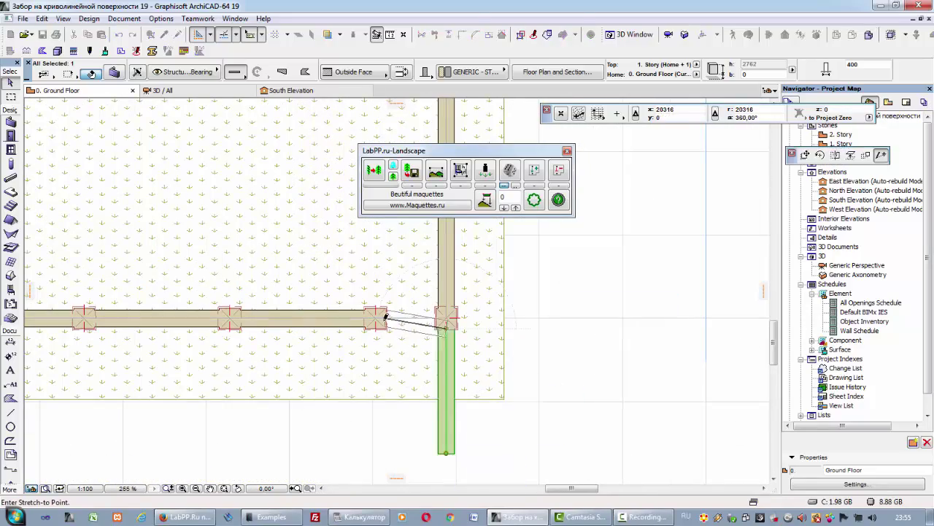
left_click(444, 327)
Delete the two leftover walls on the south side near the southwest corner to leave an opening.
scroll(328, 350, "down", 3)
scroll(221, 376, "up", 2)
left_click(171, 327)
key("Delete")
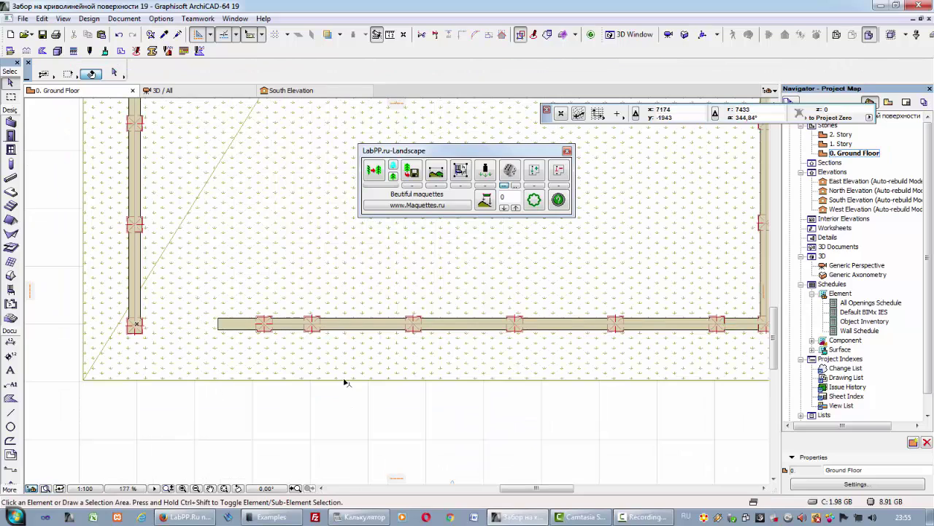
left_click(223, 329)
key("Delete")
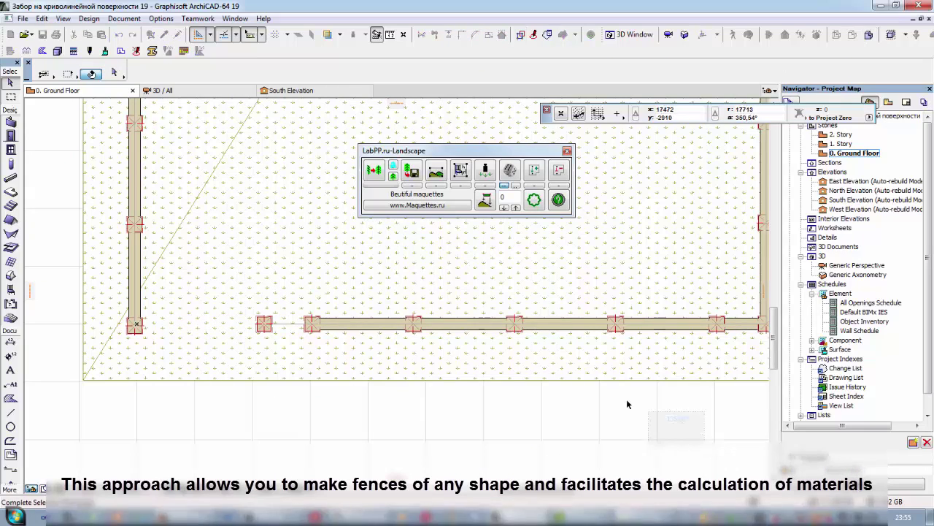
Move the four south-side fragments east to the southeast corner column and delete the surplus column and short wall there.
key("ctrl+a")
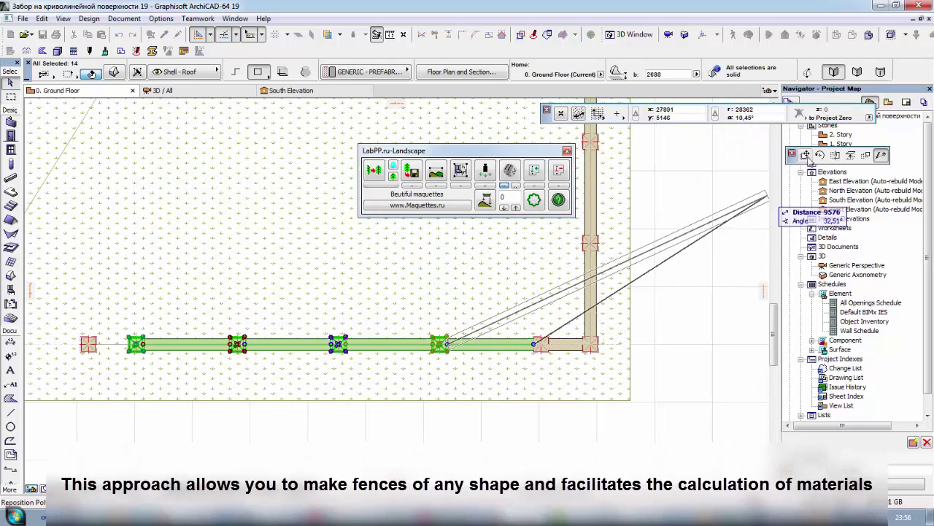
left_click(544, 440)
left_click(519, 353)
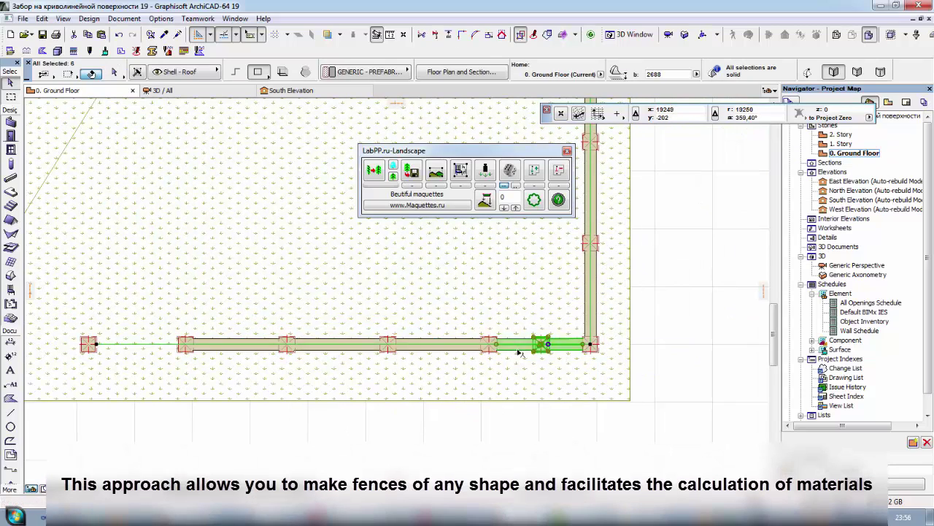
key("Delete")
middle_click_drag(431, 408, 564, 407)
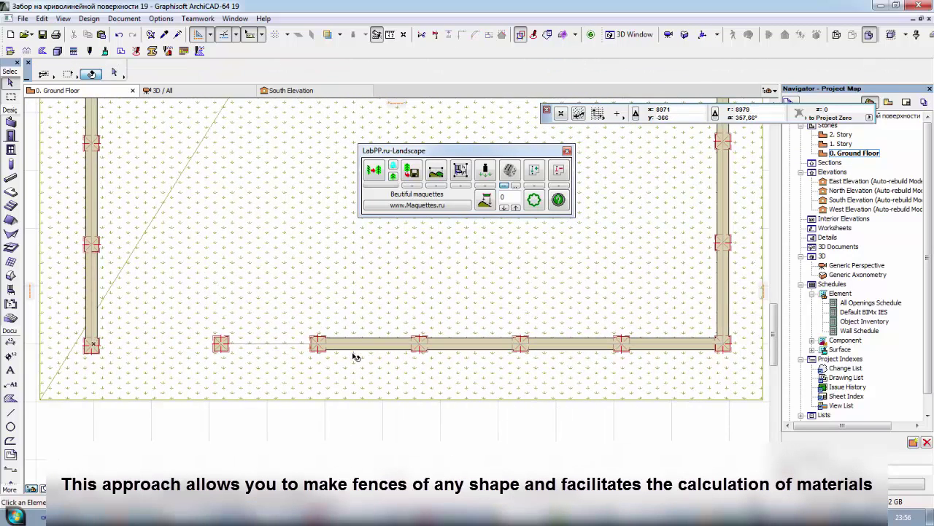
Copy a south-side wall into the gap between the standalone column and the row's westernmost column.
left_click(354, 357)
left_click(414, 346)
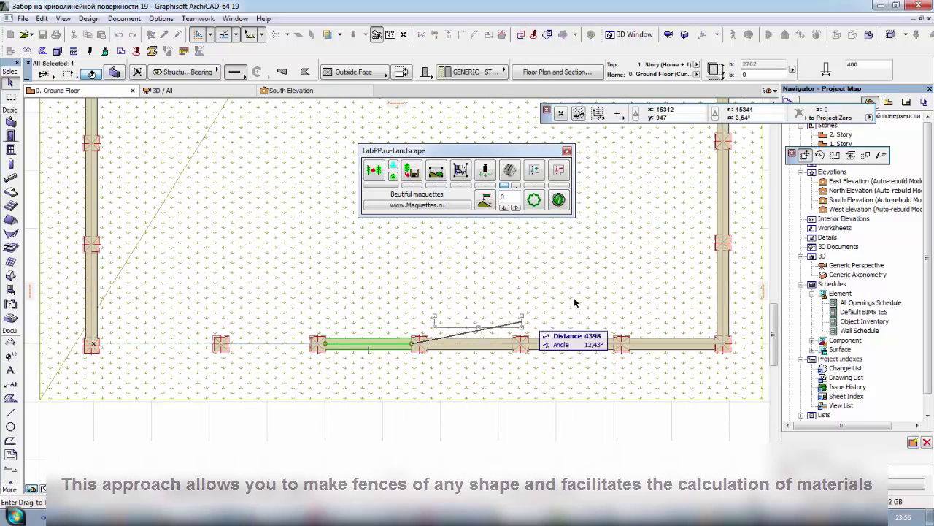
scroll(314, 346, "up", 5)
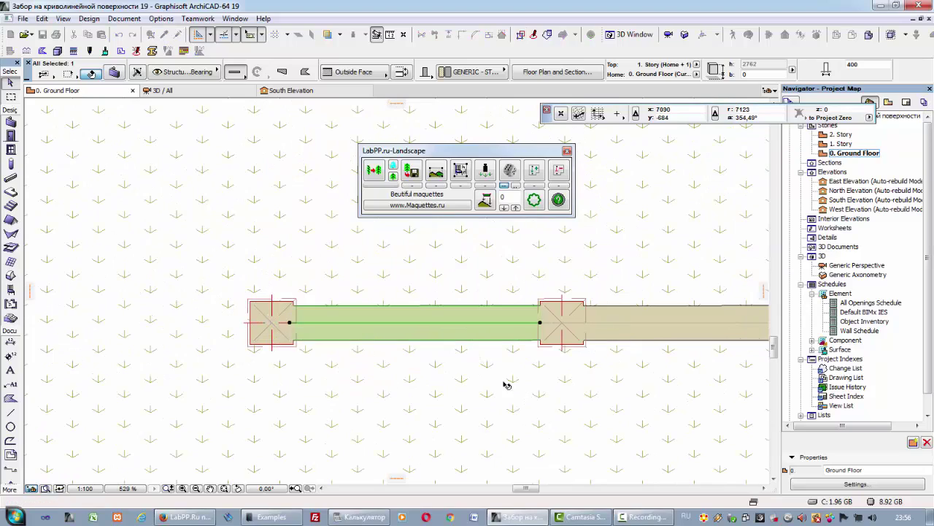
scroll(507, 384, "down", 13)
key("Escape")
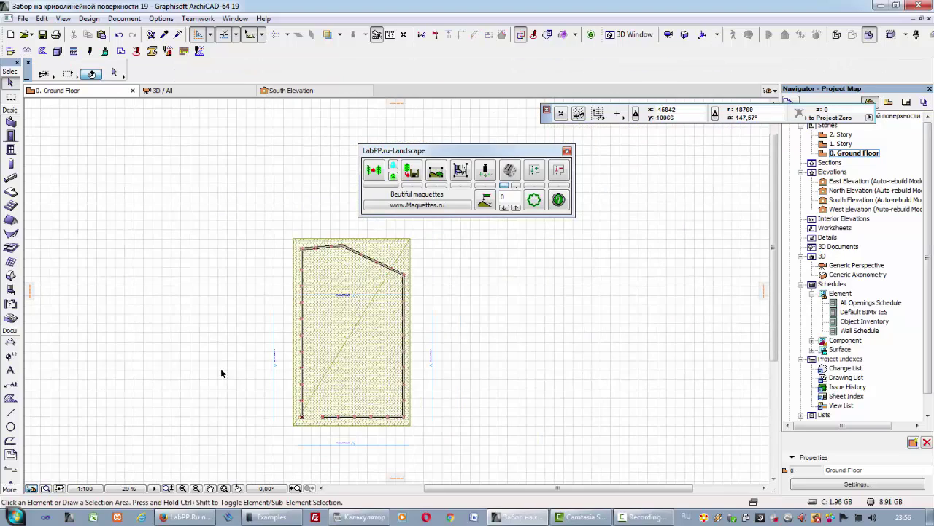
Open the 3D view and examine how the completed fence sits relative to the sloped terrain.
key("F3")
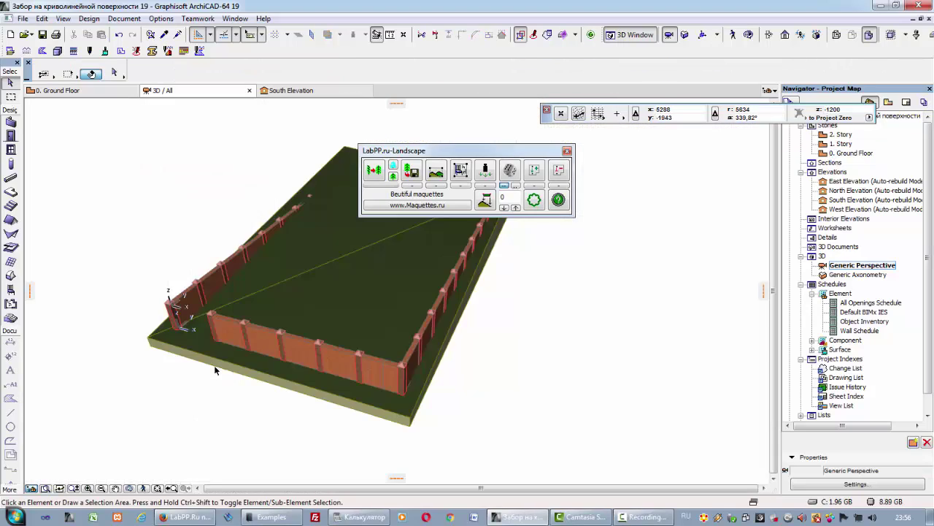
middle_click_drag(400, 389, 430, 356, "shift")
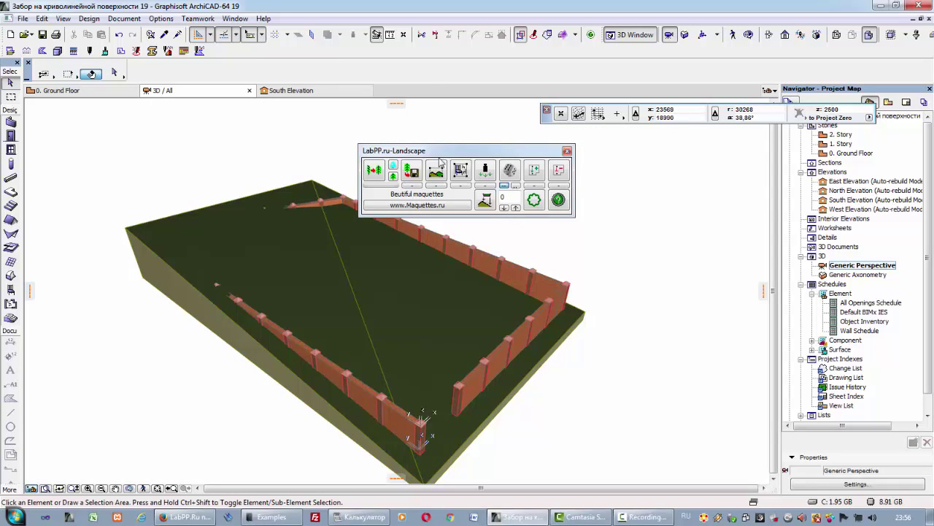
left_click_drag(586, 142, 601, 138)
middle_click_drag(376, 262, 315, 287, "shift")
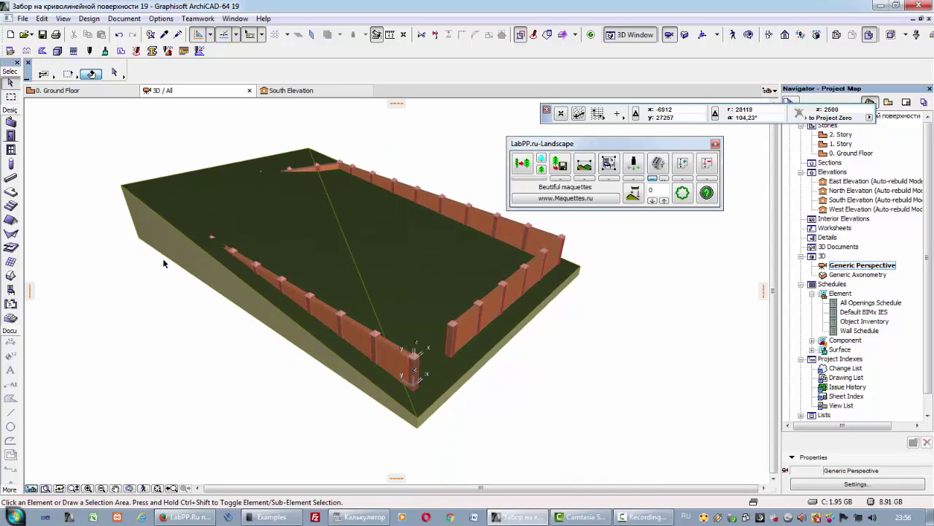
Select all fence elements on the ground floor plan and return to the 3D view.
key("F2")
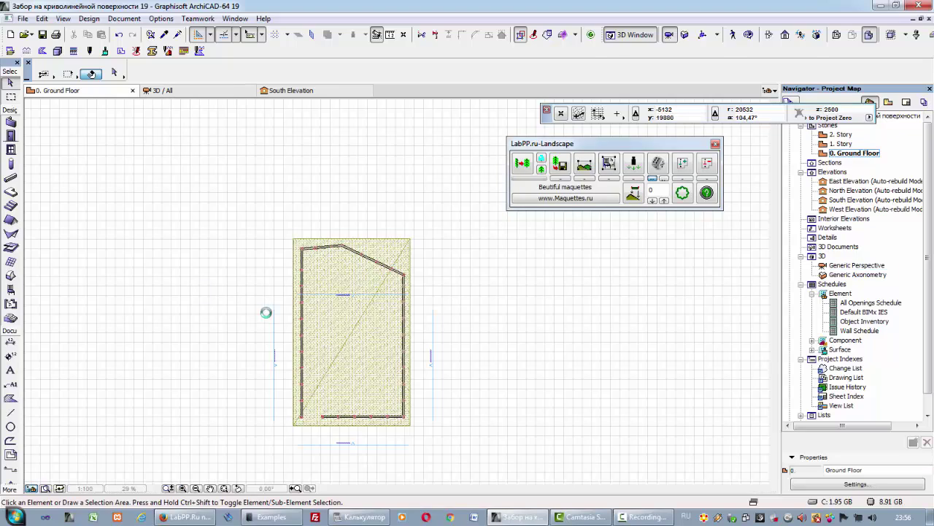
key("ctrl+a")
scroll(380, 265, "up", 5)
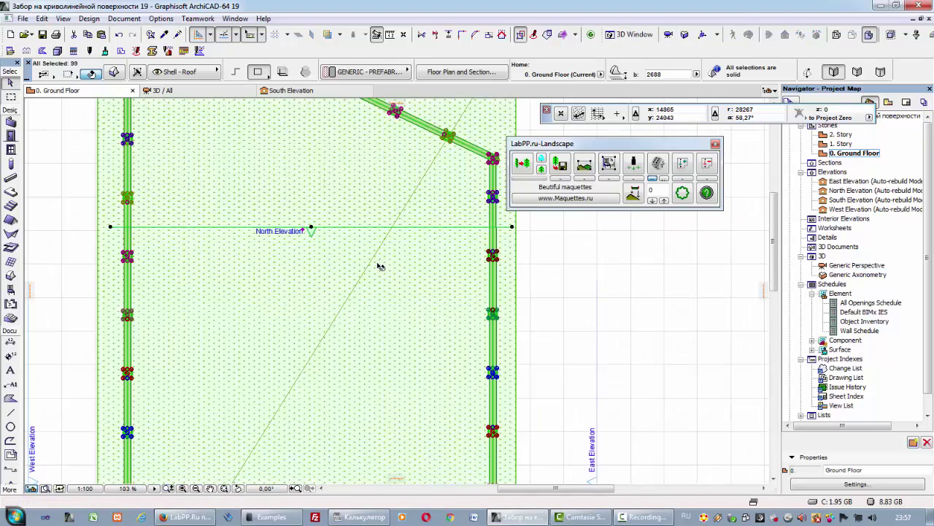
scroll(387, 284, "down", 4)
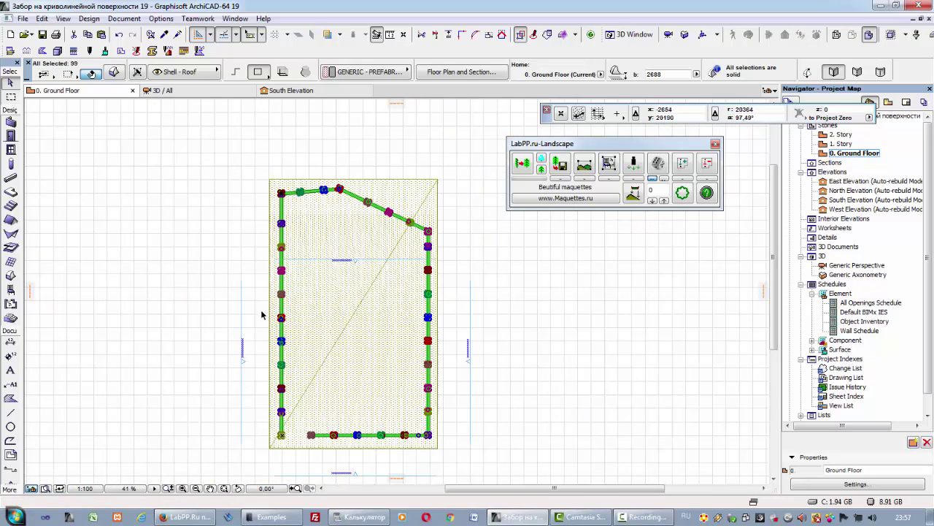
middle_click_drag(215, 422, 225, 394)
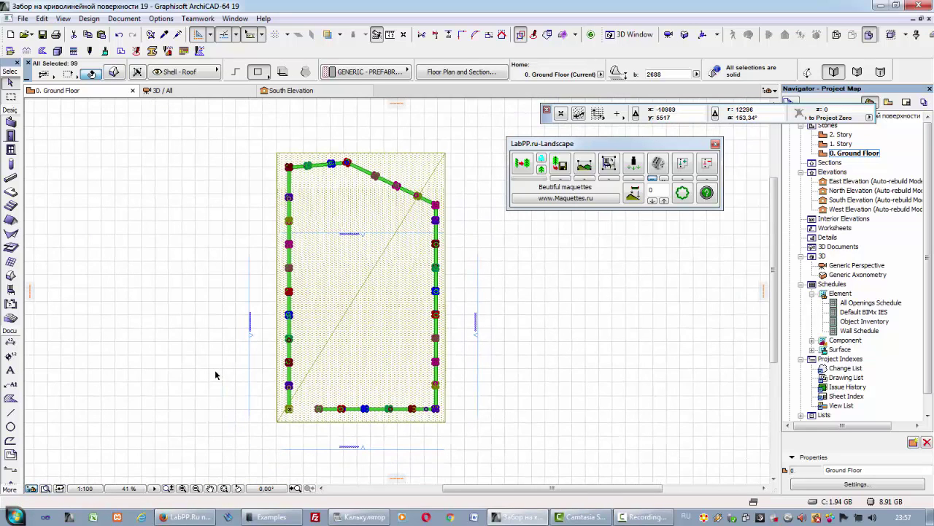
key("F3")
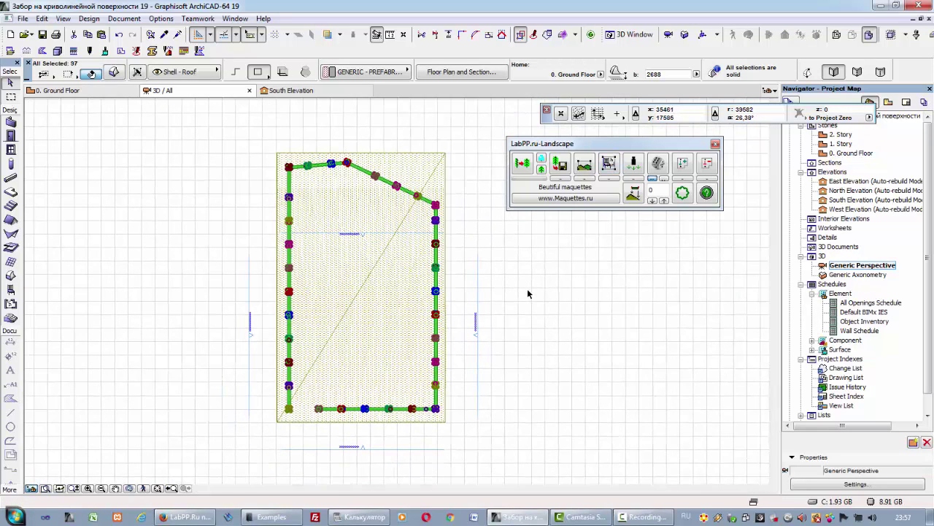
Select the terrain mesh and land the fence elements on its surface using the first landing option without a surface offset.
left_click(153, 201)
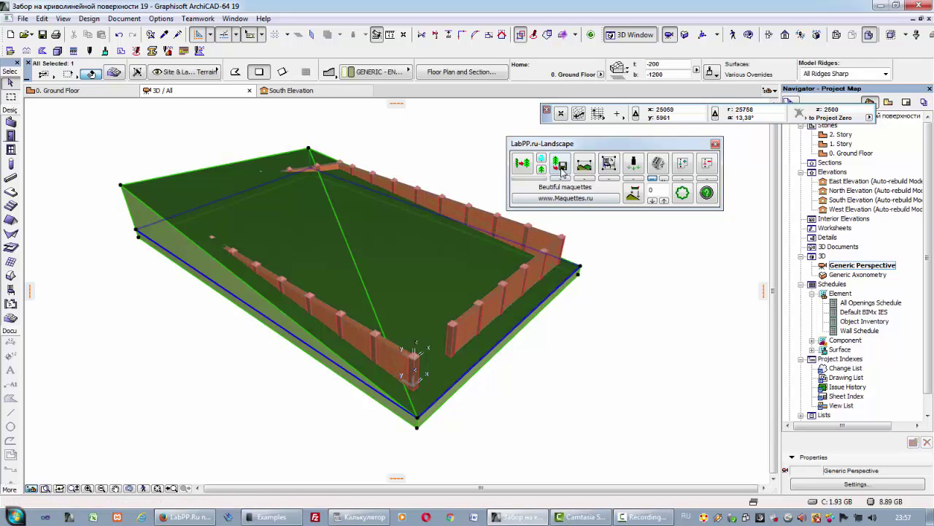
left_click(635, 167)
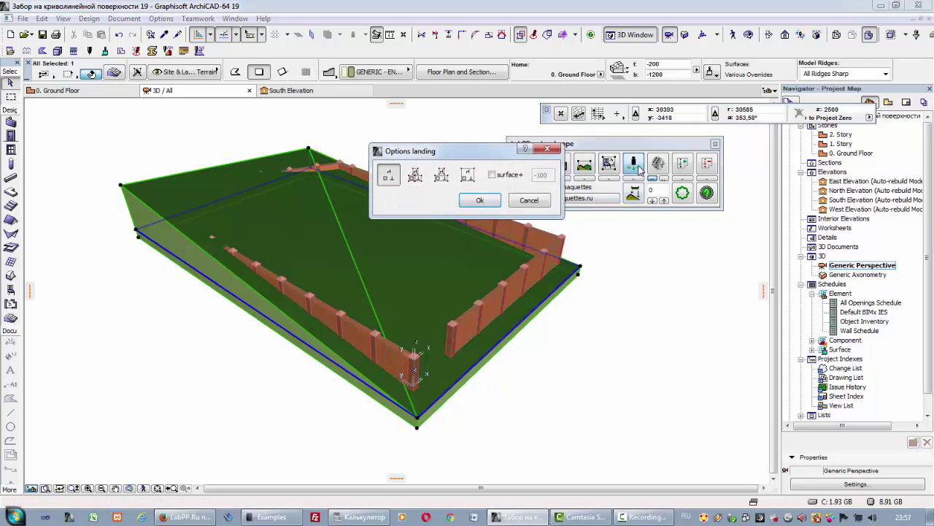
left_click(477, 200)
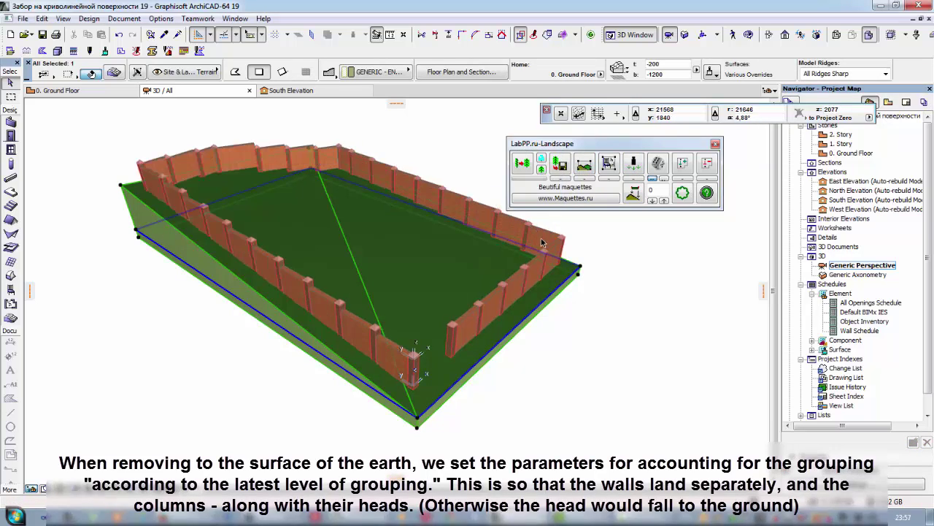
Lower the top of the first wall east of the northern bend to about 2250 mm high so it fits below its column cap.
middle_click_drag(161, 279, 368, 232, "shift")
middle_click_drag(311, 258, 384, 239, "shift")
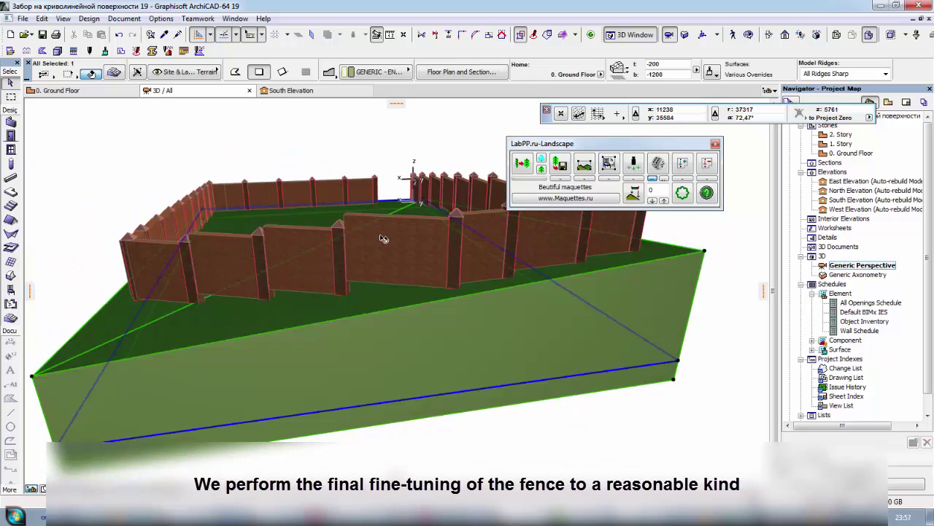
scroll(381, 236, "up", 4)
left_click(335, 209)
key("Escape")
key("Escape")
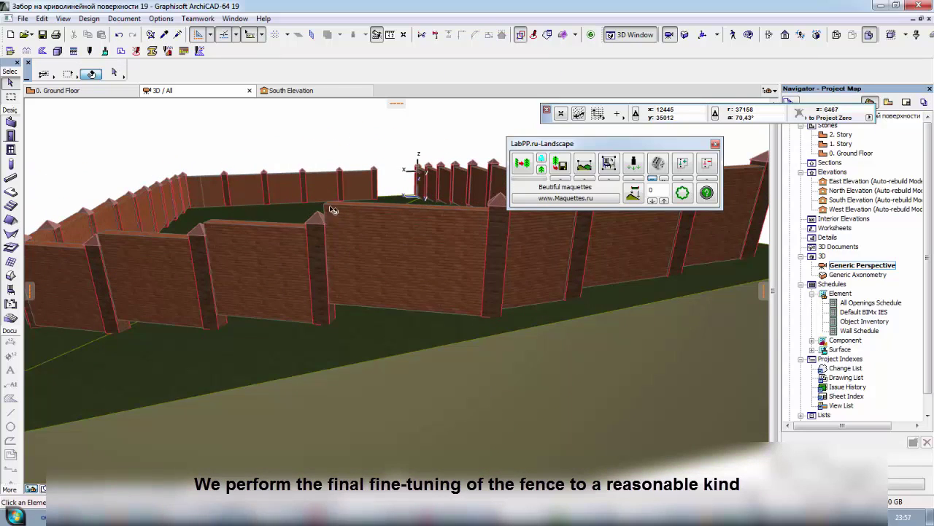
left_click(332, 209)
left_click(324, 216)
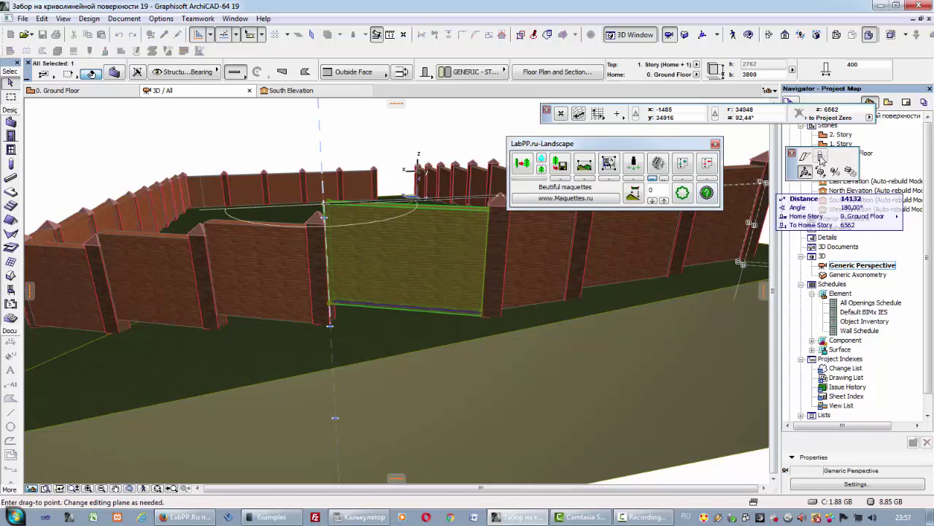
left_click(819, 156)
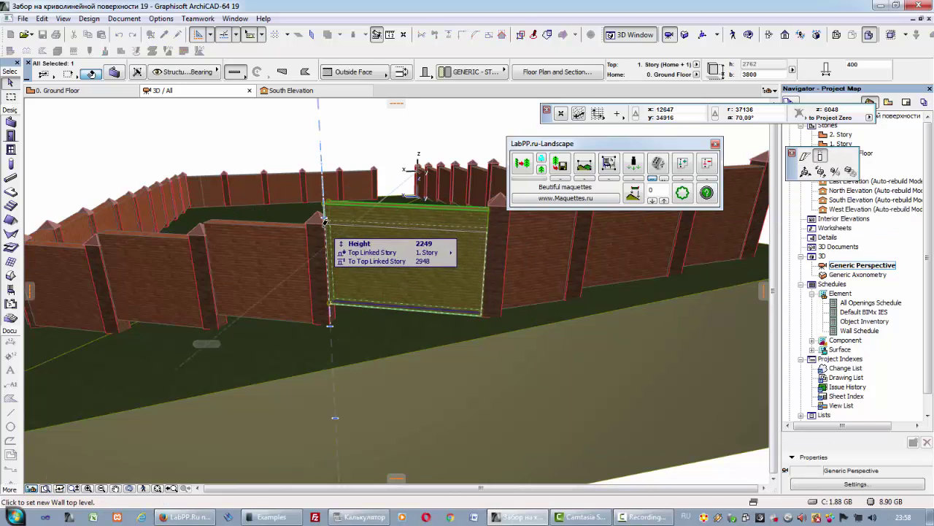
left_click(325, 221)
Lower the top of the second wall east of the northern bend to fit below its column cap.
left_click(225, 229)
left_click(208, 223)
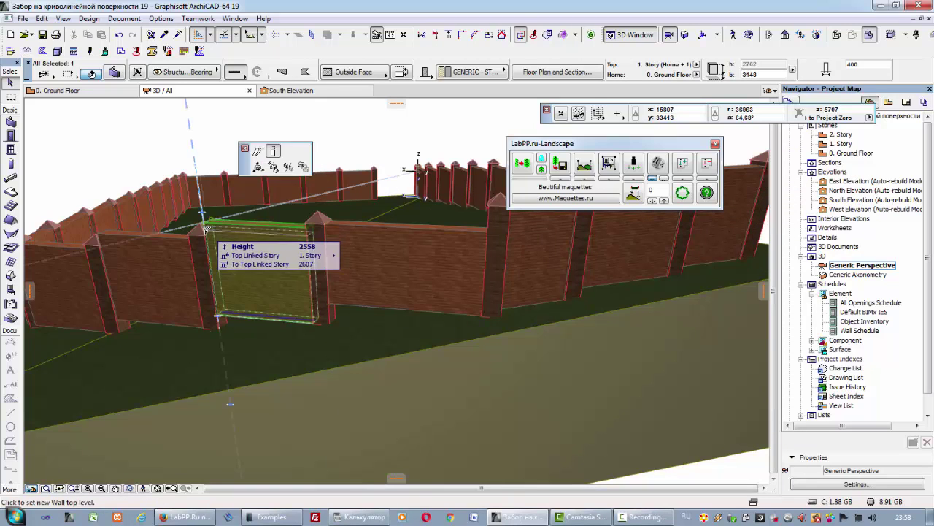
left_click(209, 233)
Lower the third wall east of the northern bend to a height of about 2410 mm.
middle_click_drag(298, 282, 347, 281)
middle_click_drag(268, 294, 371, 272, "shift")
middle_click_drag(230, 272, 395, 299, "shift")
left_click(372, 254)
left_click(353, 243)
left_click(356, 255)
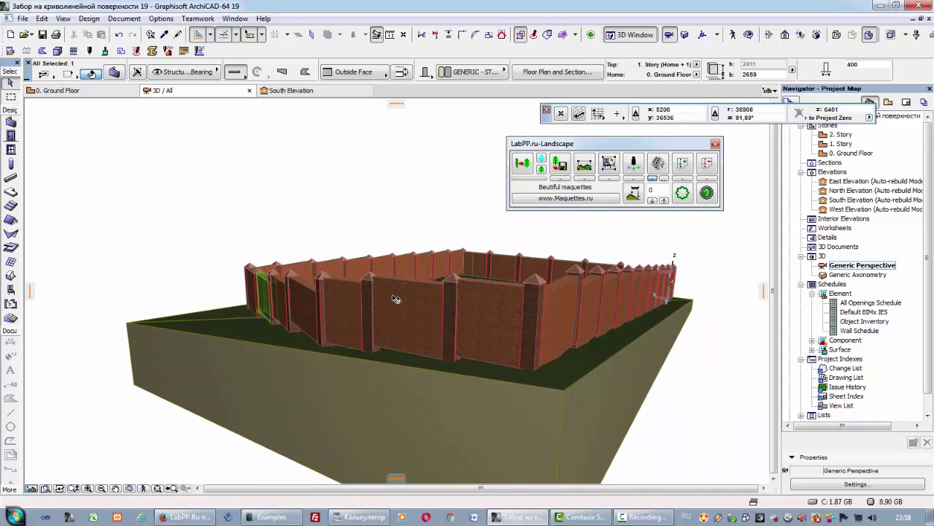
Lower the top of the middle wall between the northern bend and the northwest corner to fit below its column cap.
scroll(395, 299, "up", 3)
left_click(371, 272)
scroll(371, 272, "up", 3)
left_click(358, 262)
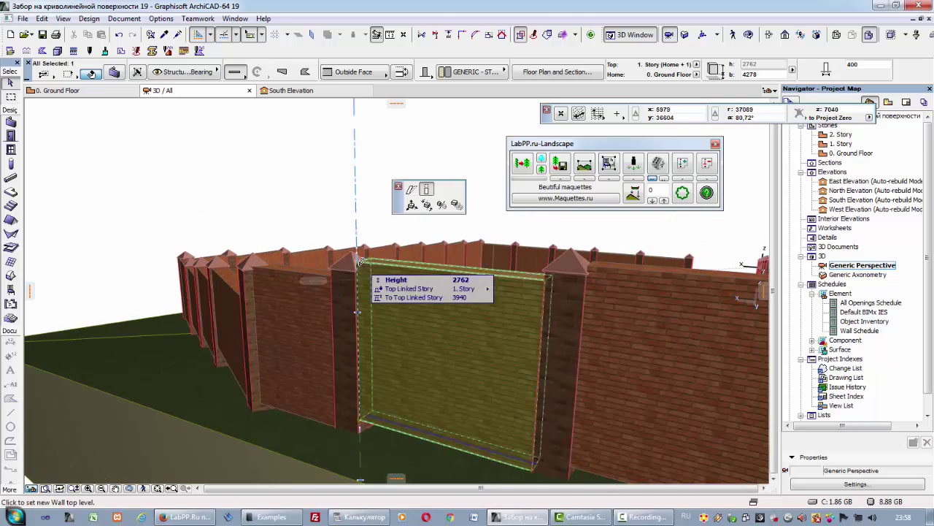
key("Escape")
Lower the northern wall beside the northwest corner to a height of about 2670 mm and view the whole fence.
left_click(588, 272)
left_click(590, 268)
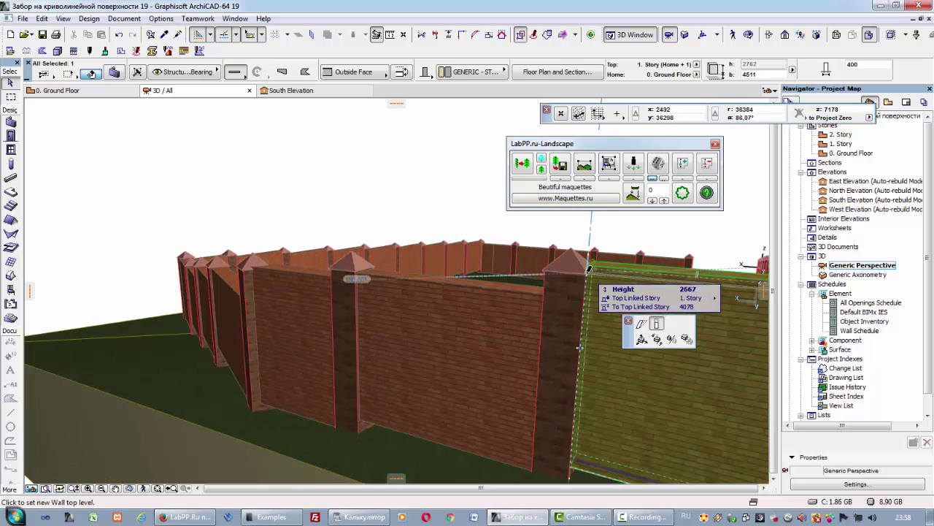
left_click(589, 270)
scroll(515, 290, "down", 3)
middle_click_drag(632, 297, 358, 281, "shift")
scroll(372, 319, "down", 4)
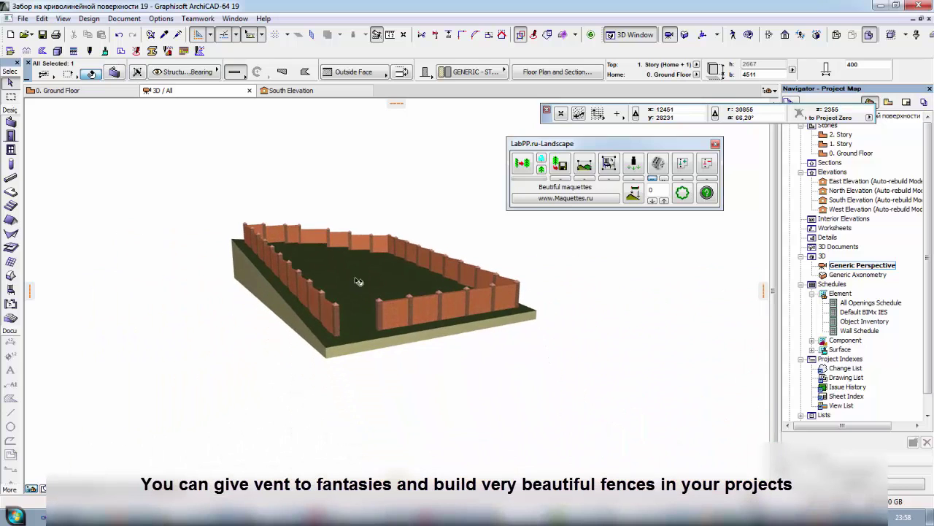